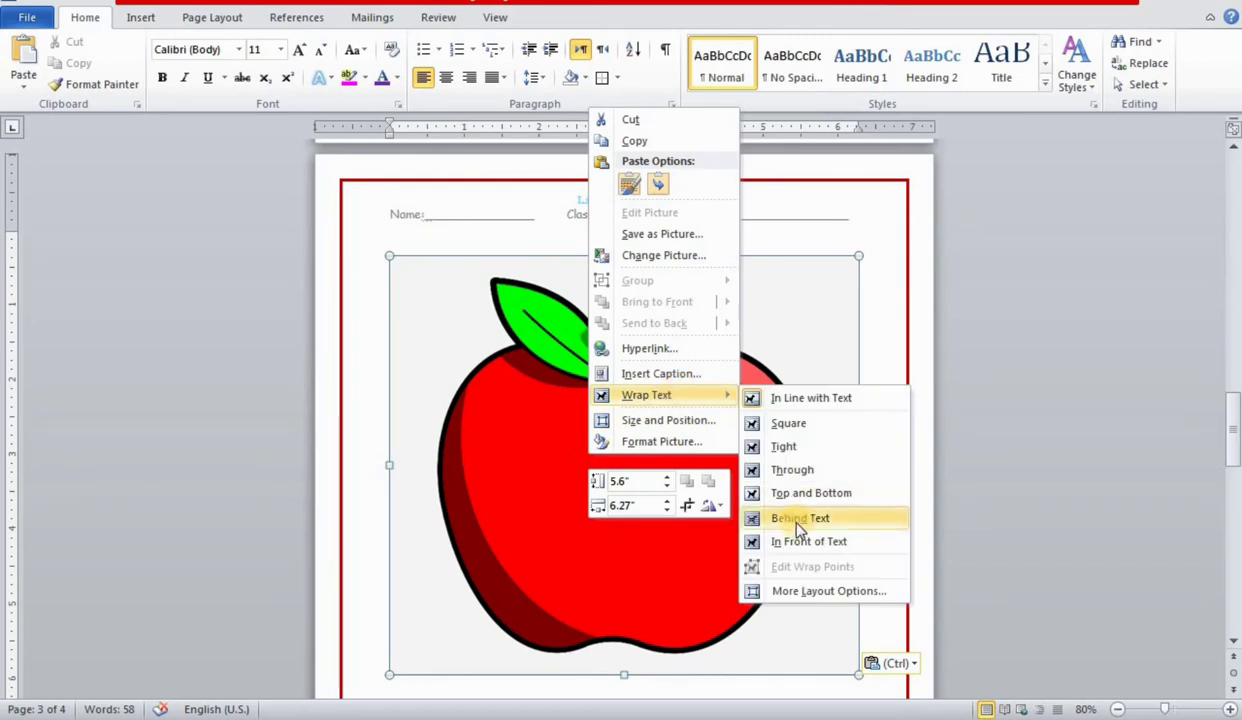
Float the apple picture in front of text and give it a dark framed picture style
left_click(805, 541)
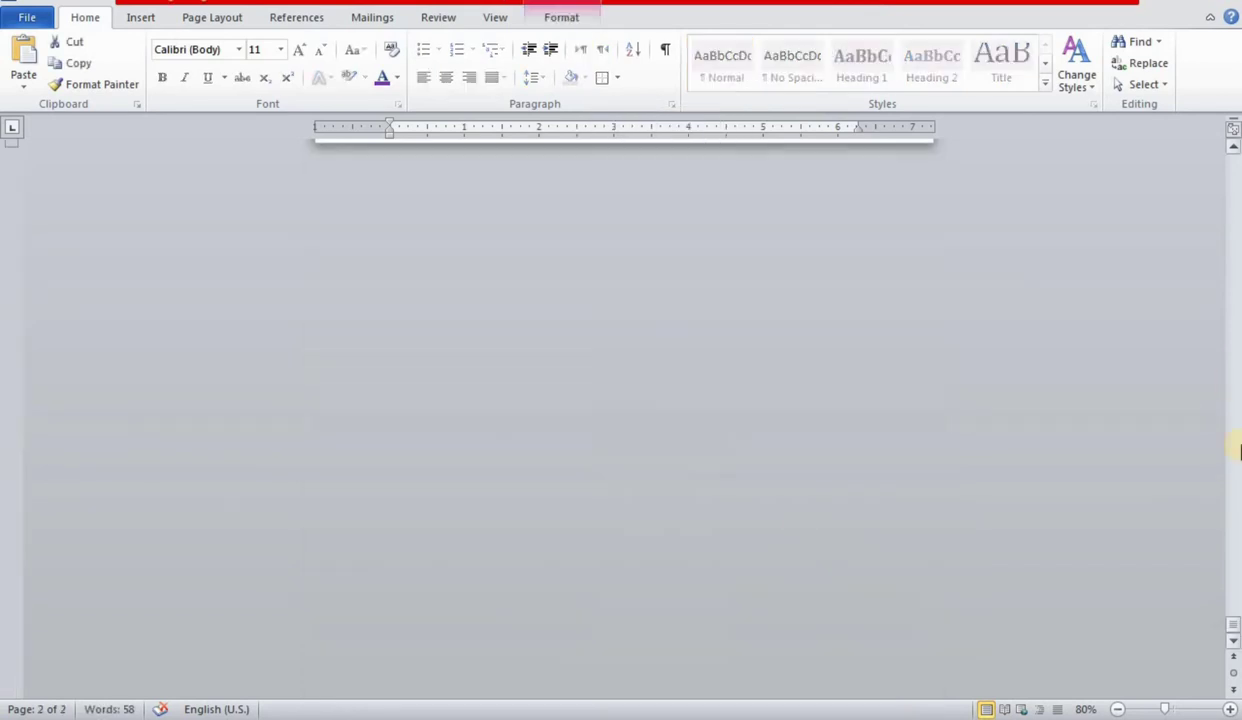
left_click_drag(1233, 632, 1228, 404)
left_click(551, 20)
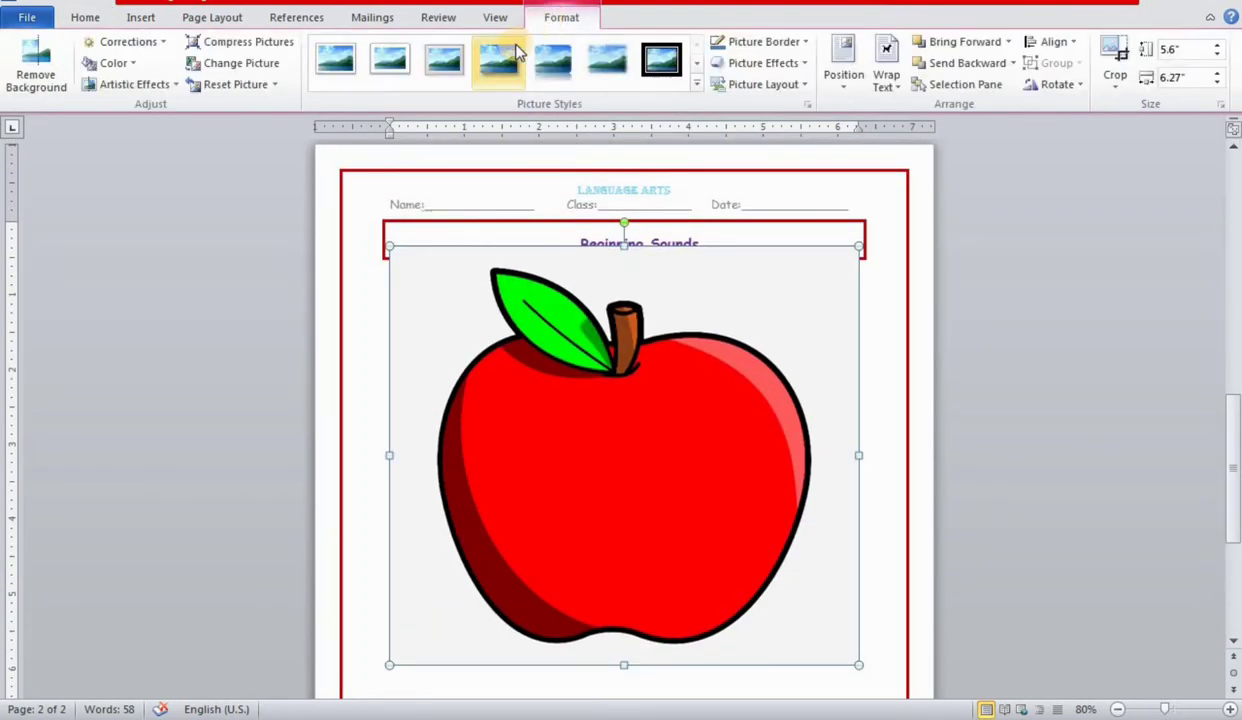
left_click(690, 84)
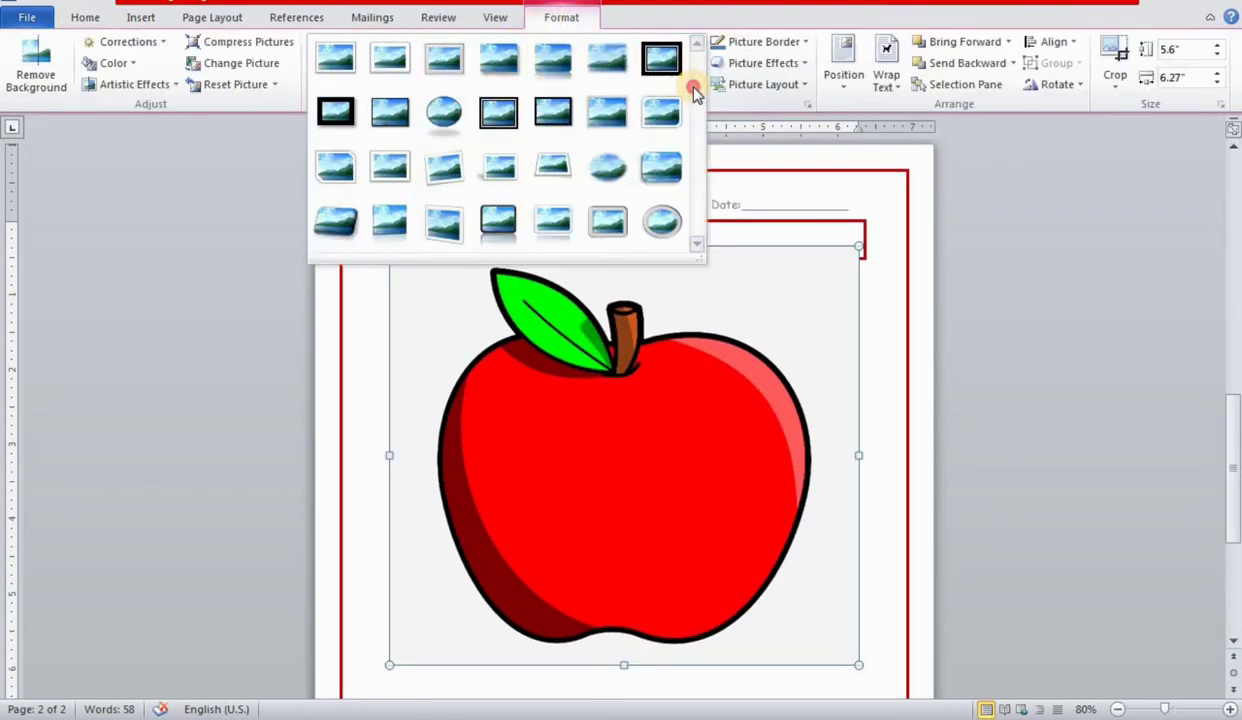
left_click(390, 115)
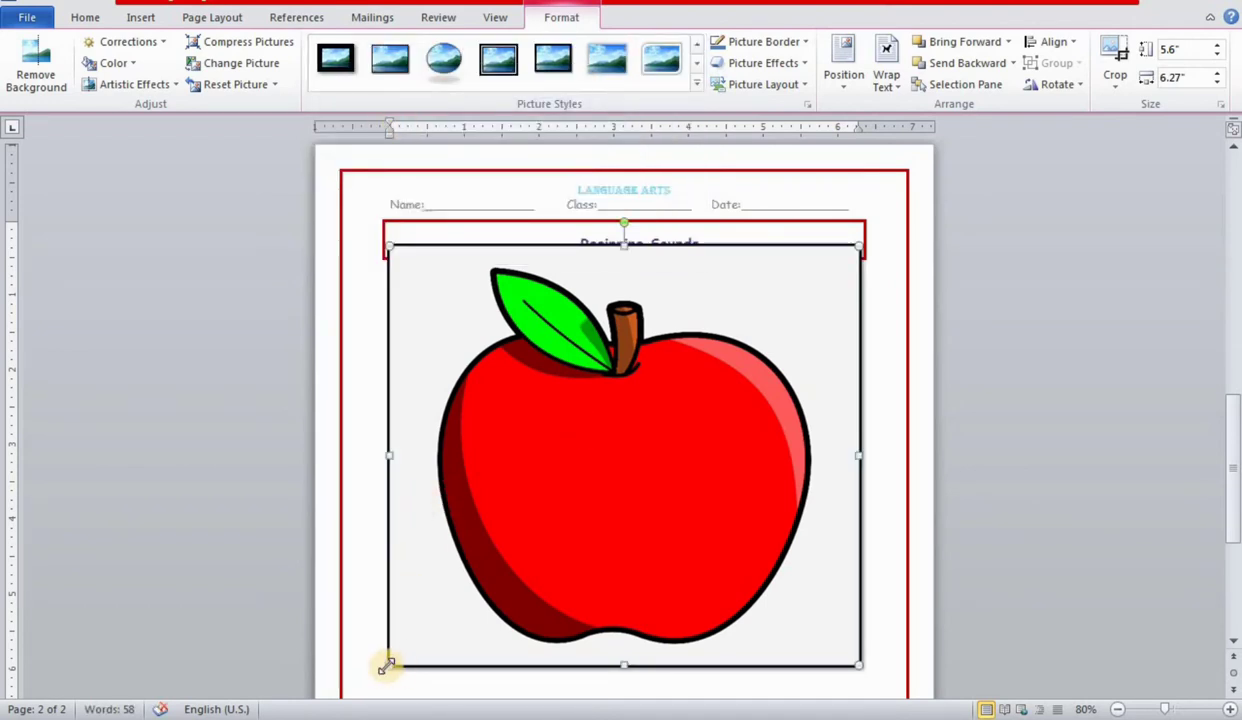
Shrink the apple and position it beside the '_ ish' box, trimming it to 1.94" tall
left_click_drag(389, 662, 621, 449)
left_click_drag(721, 546, 722, 627)
left_click_drag(855, 627, 848, 625)
left_click_drag(1232, 429, 1234, 479)
left_click_drag(731, 549, 724, 476)
left_click(733, 552)
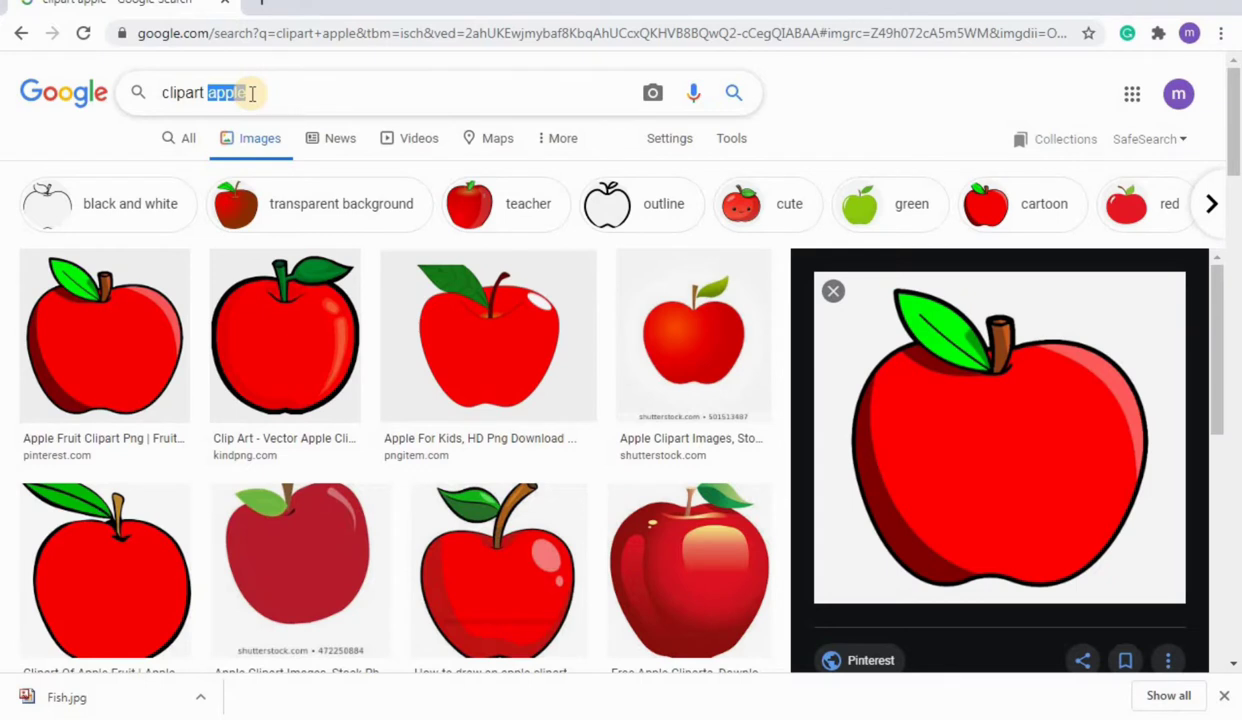
Run the 'clipart fish' image search and copy the rainbow fish from its preview
type("sh")
key("Return")
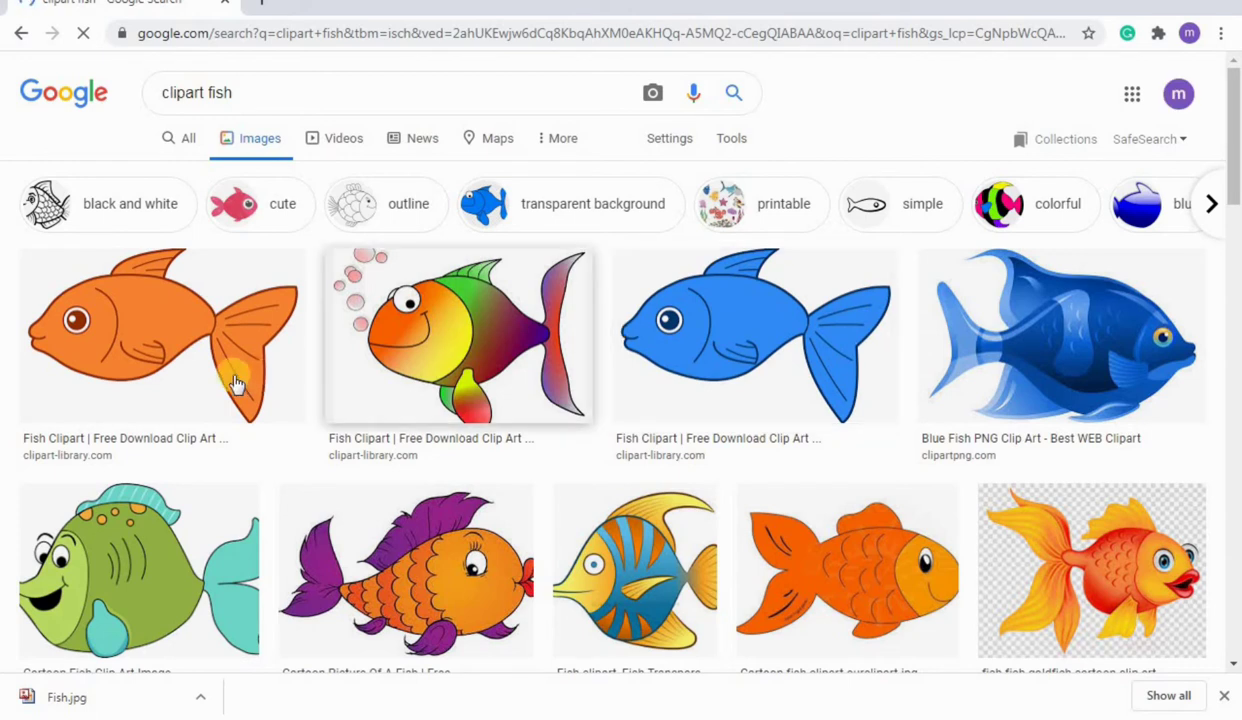
left_click(752, 330)
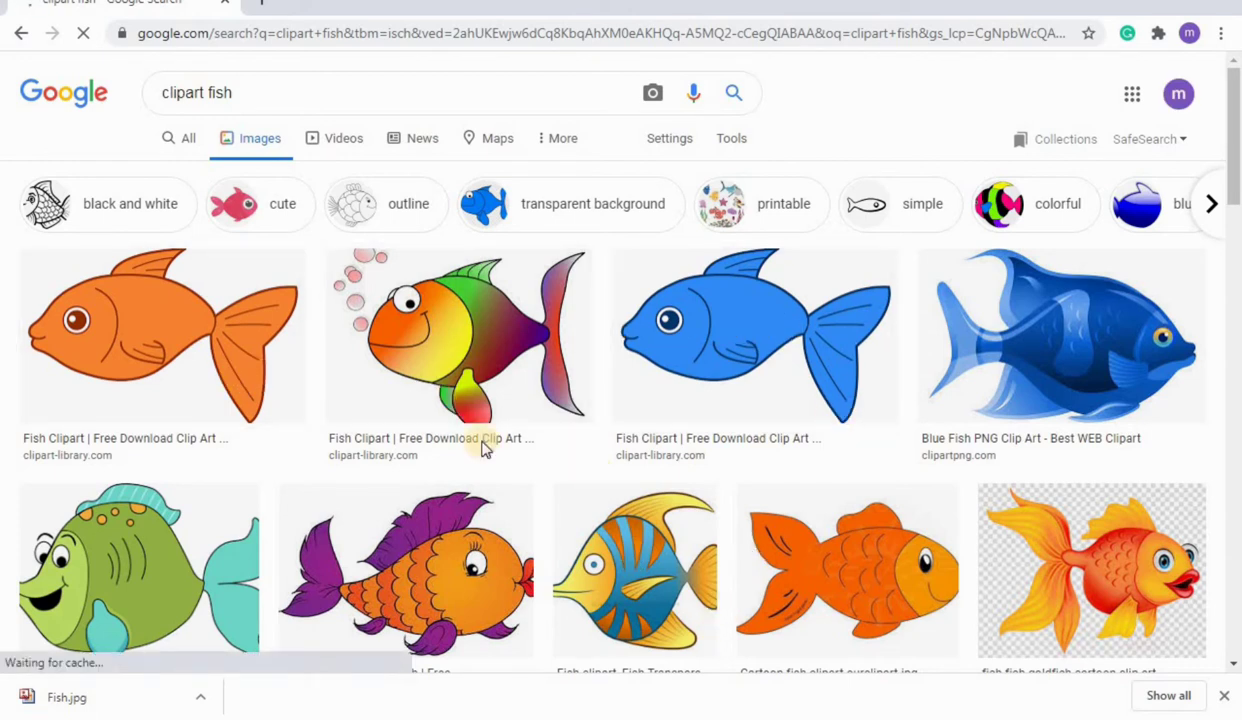
left_click(514, 330)
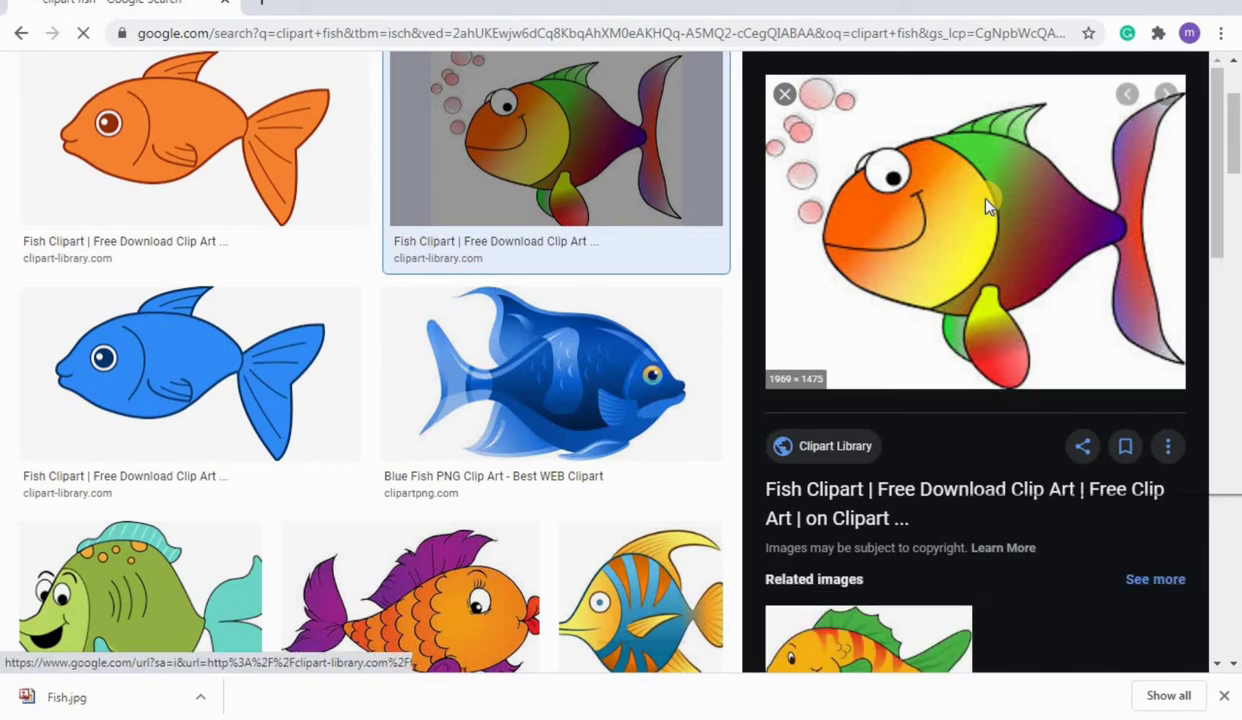
right_click(986, 205)
left_click(1014, 398)
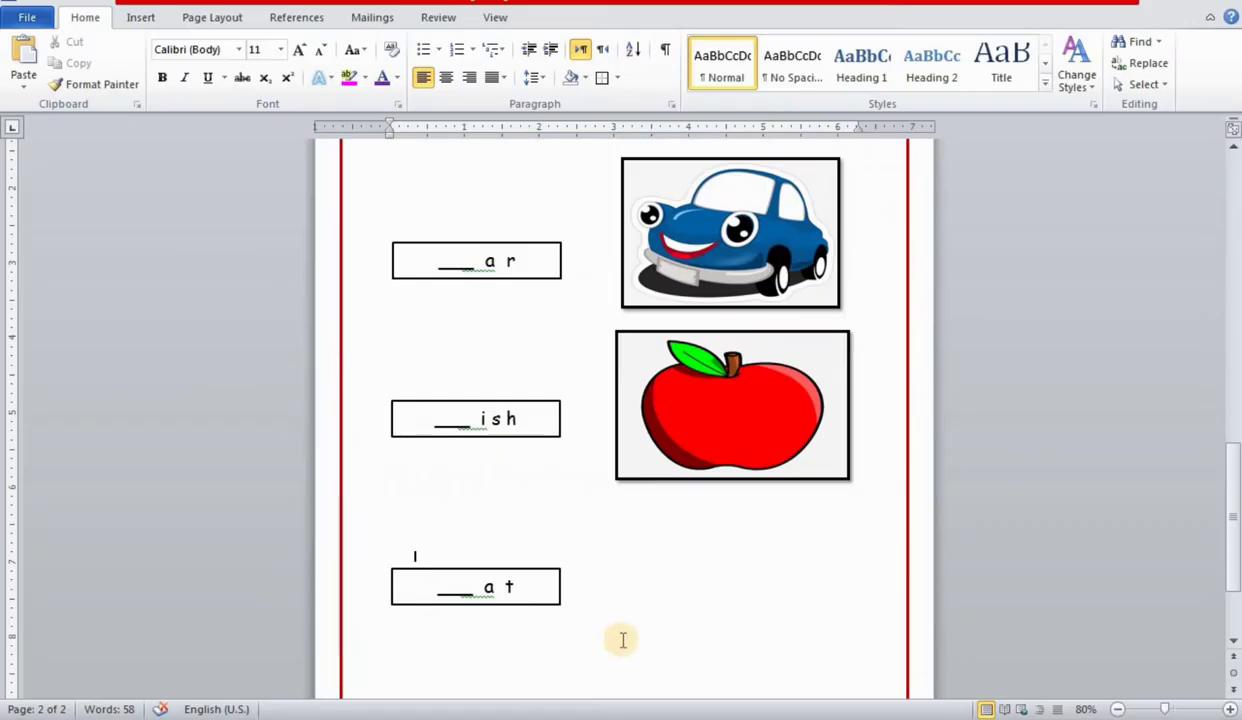
left_click(645, 636)
right_click(654, 634)
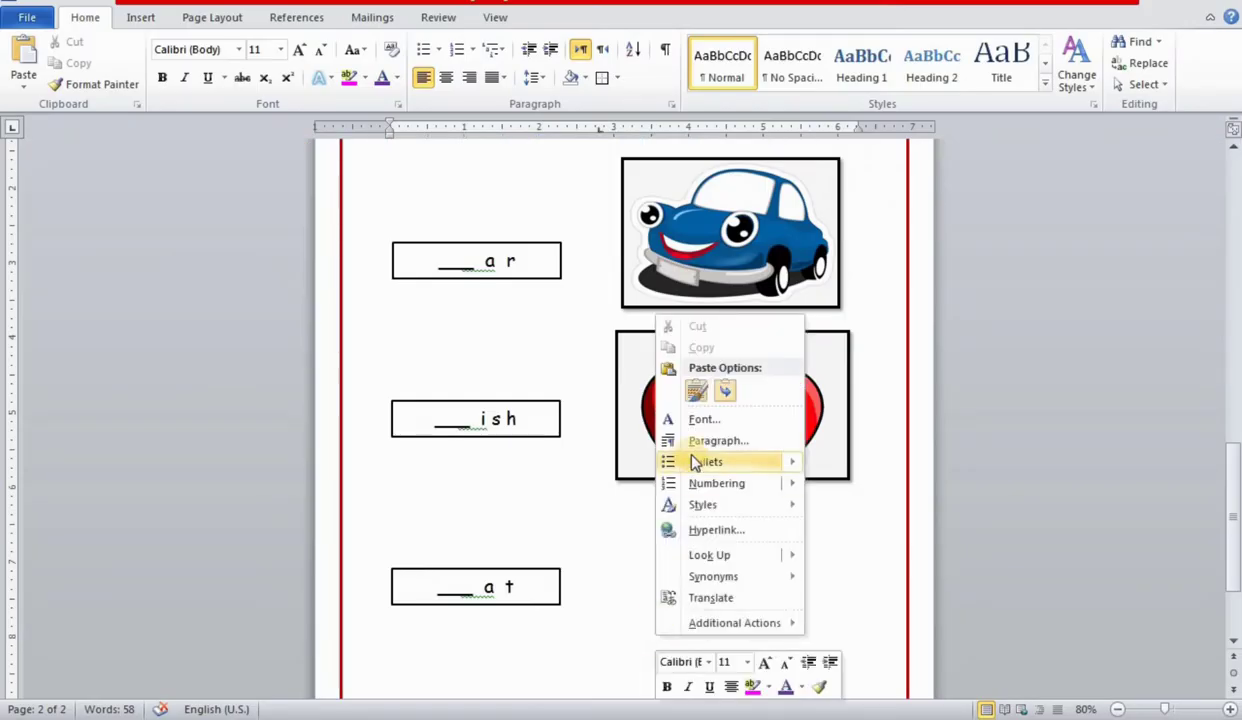
left_click(691, 400)
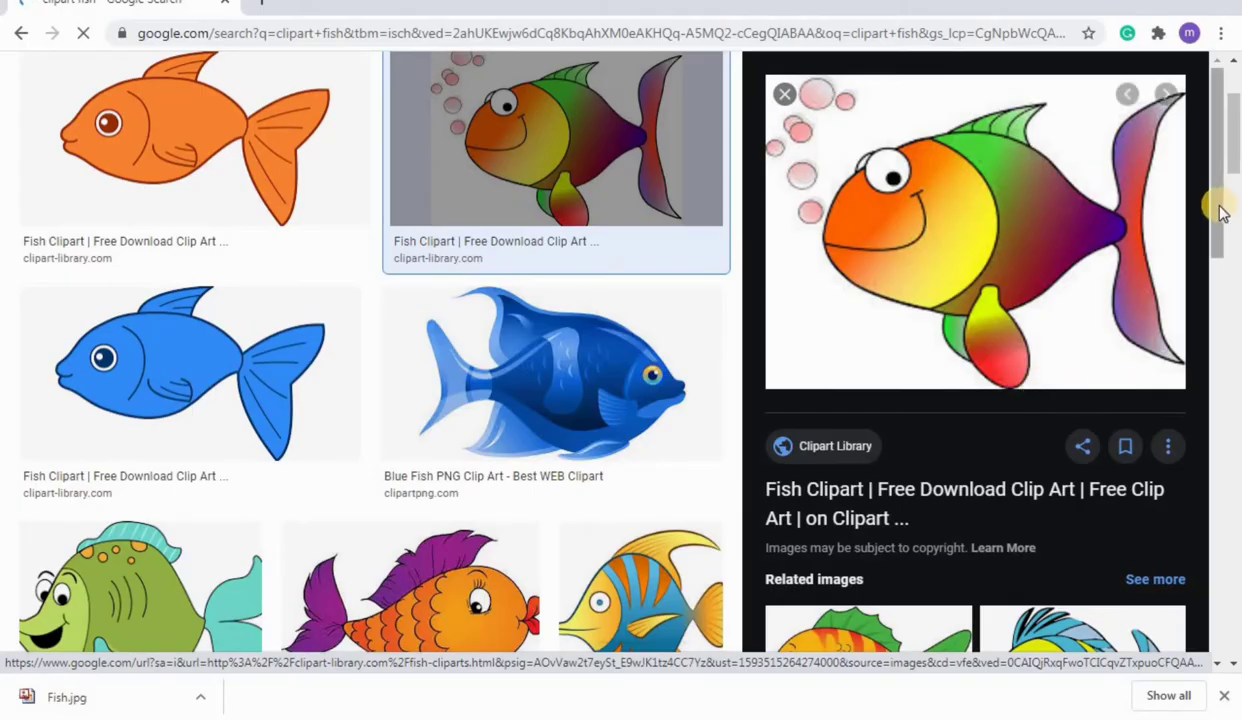
Copy the yellow cartoon fish from the Related images and return to the Word worksheet
left_click_drag(1220, 210, 1209, 304)
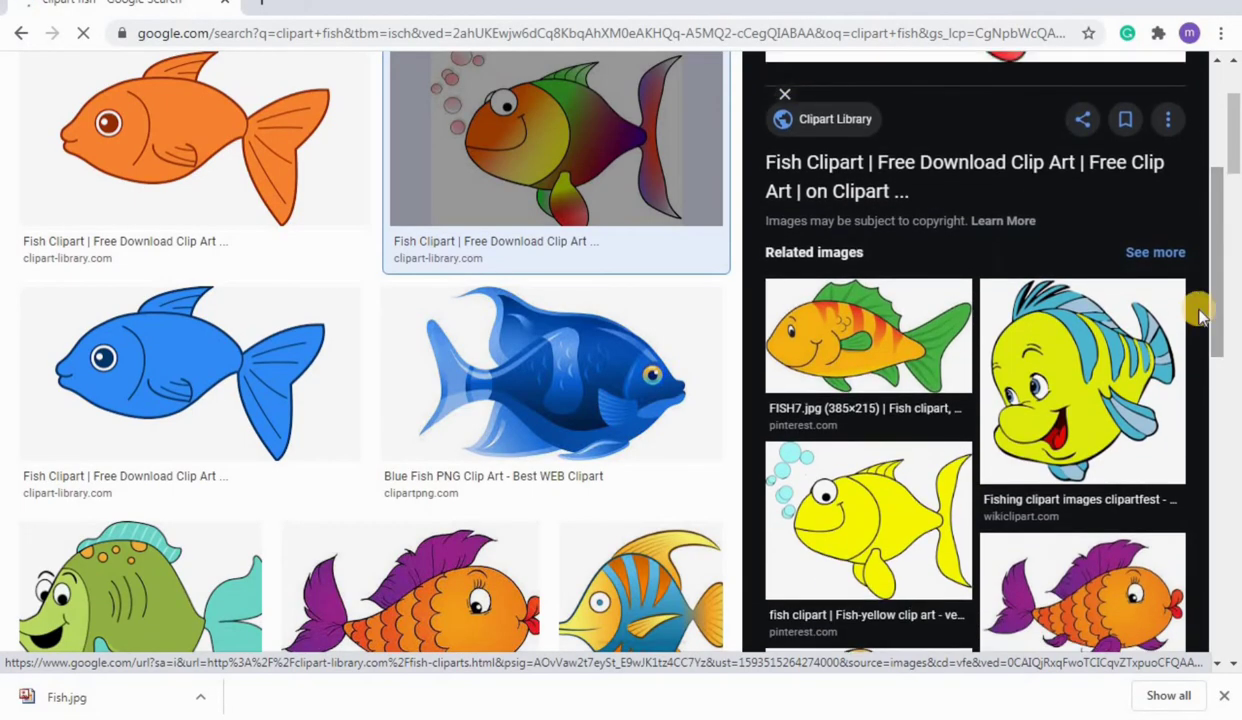
left_click(1135, 368)
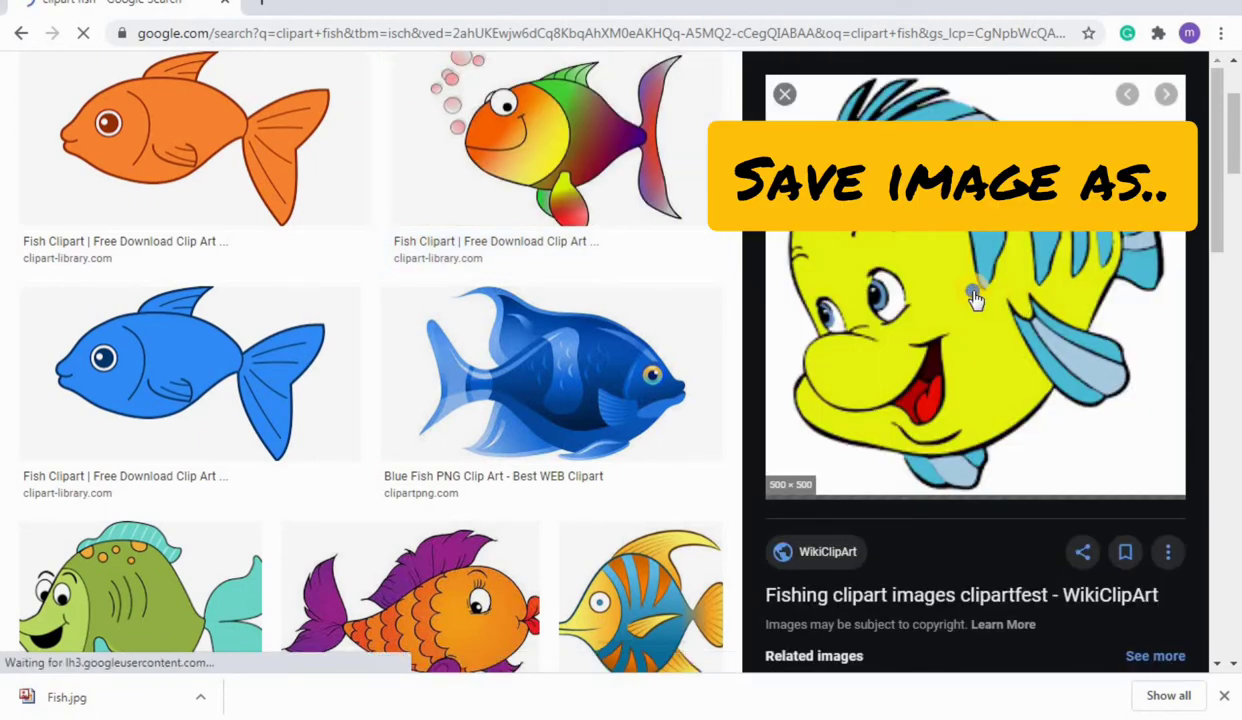
right_click(975, 297)
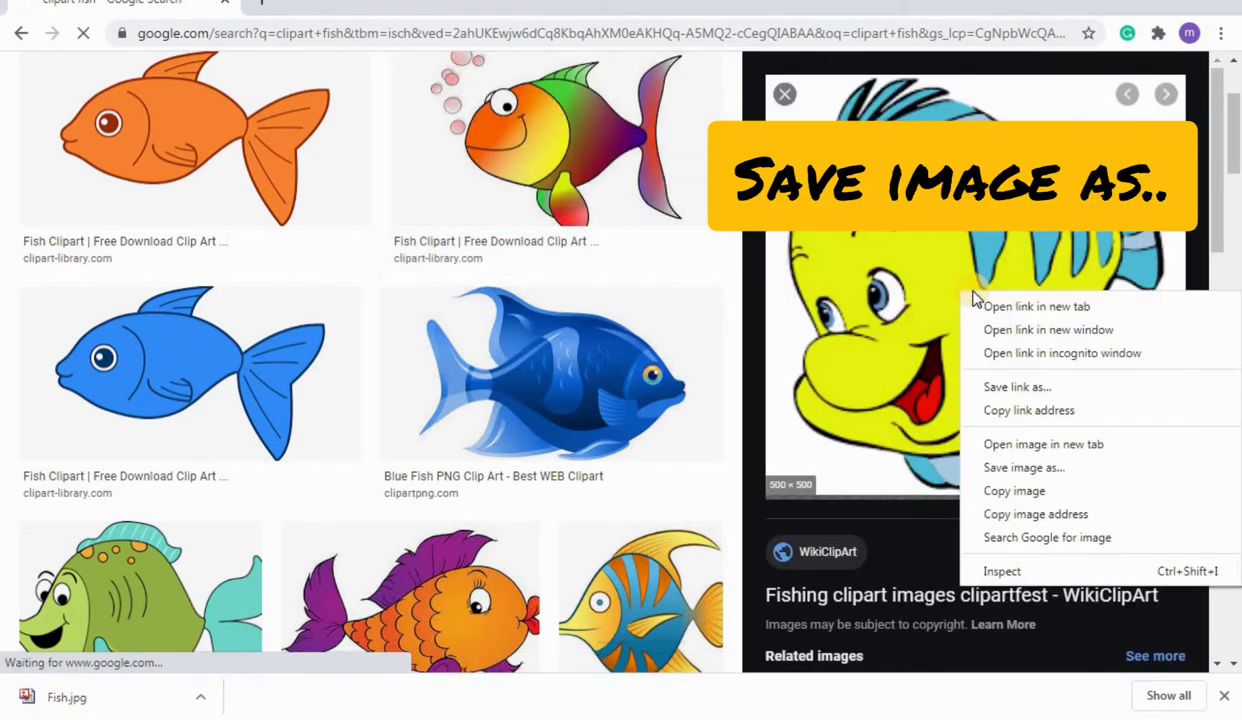
left_click(1019, 491)
key("alt+Tab")
Paste the yellow fish with source formatting, float it in front of text, and apply a framed style
right_click(679, 621)
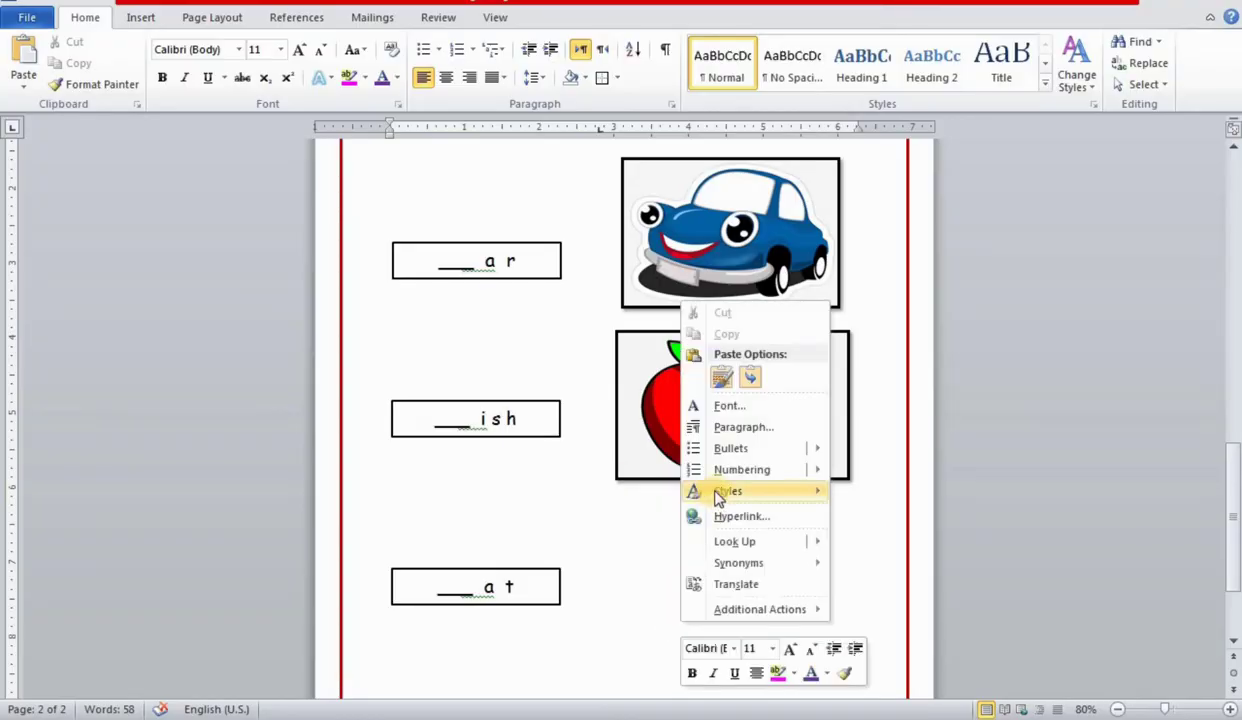
left_click(725, 381)
right_click(443, 591)
mouse_move(500, 534)
left_click(690, 652)
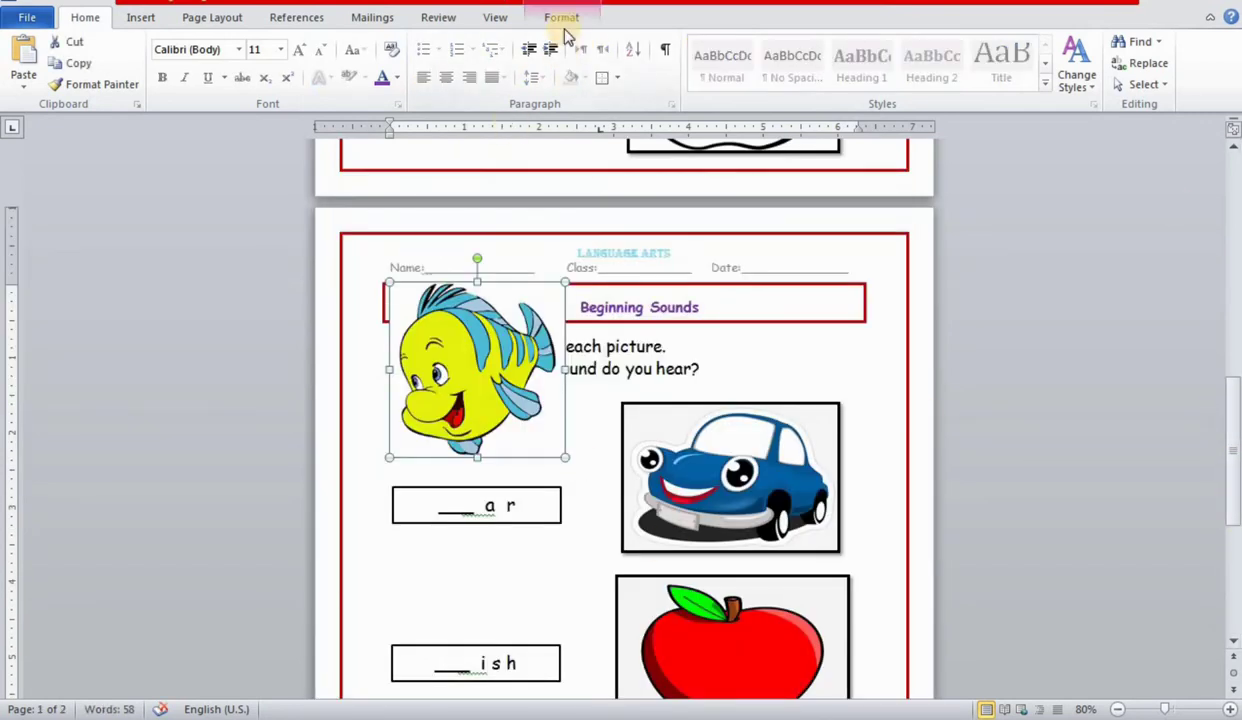
left_click(562, 18)
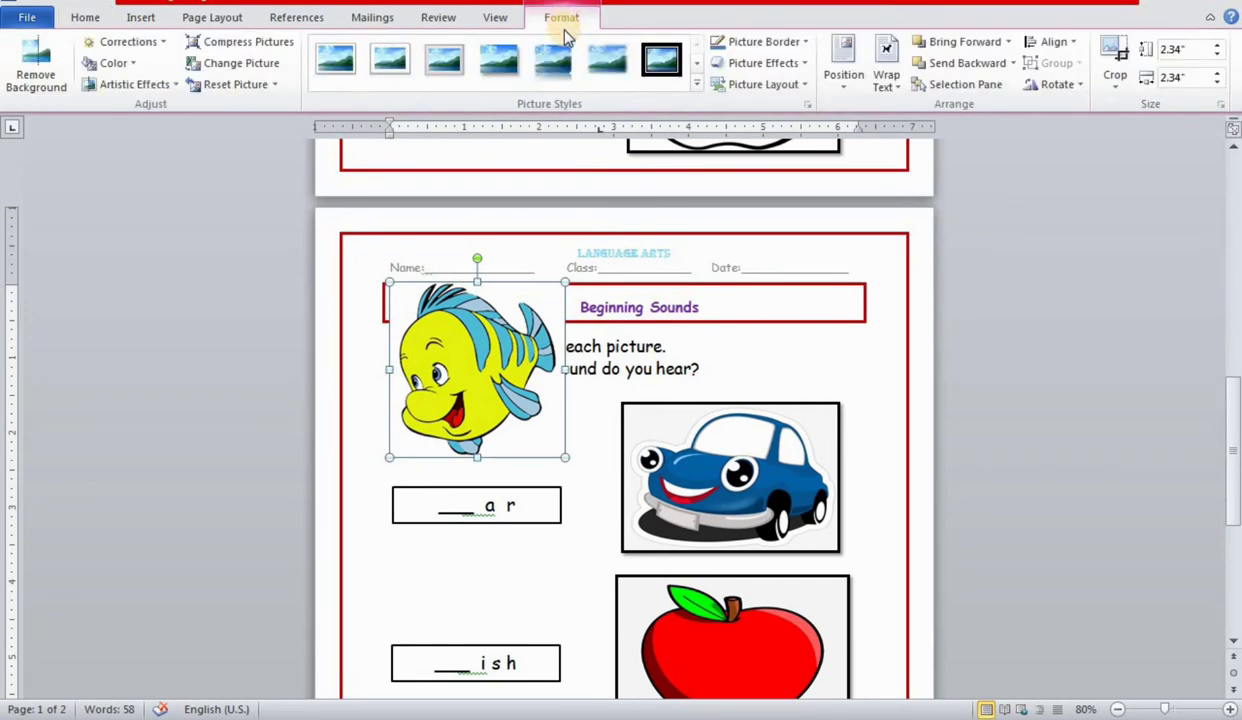
left_click(697, 88)
left_click(390, 120)
left_click(393, 133)
Move the apple down beside 'pple' and size the fish to 1.97" by 2.86" beside 'ish'
left_click_drag(462, 370, 714, 651)
left_click_drag(1237, 430, 1236, 513)
left_click_drag(765, 365, 770, 530)
left_click_drag(665, 327, 687, 665)
left_click(697, 519)
left_click_drag(697, 519, 690, 380)
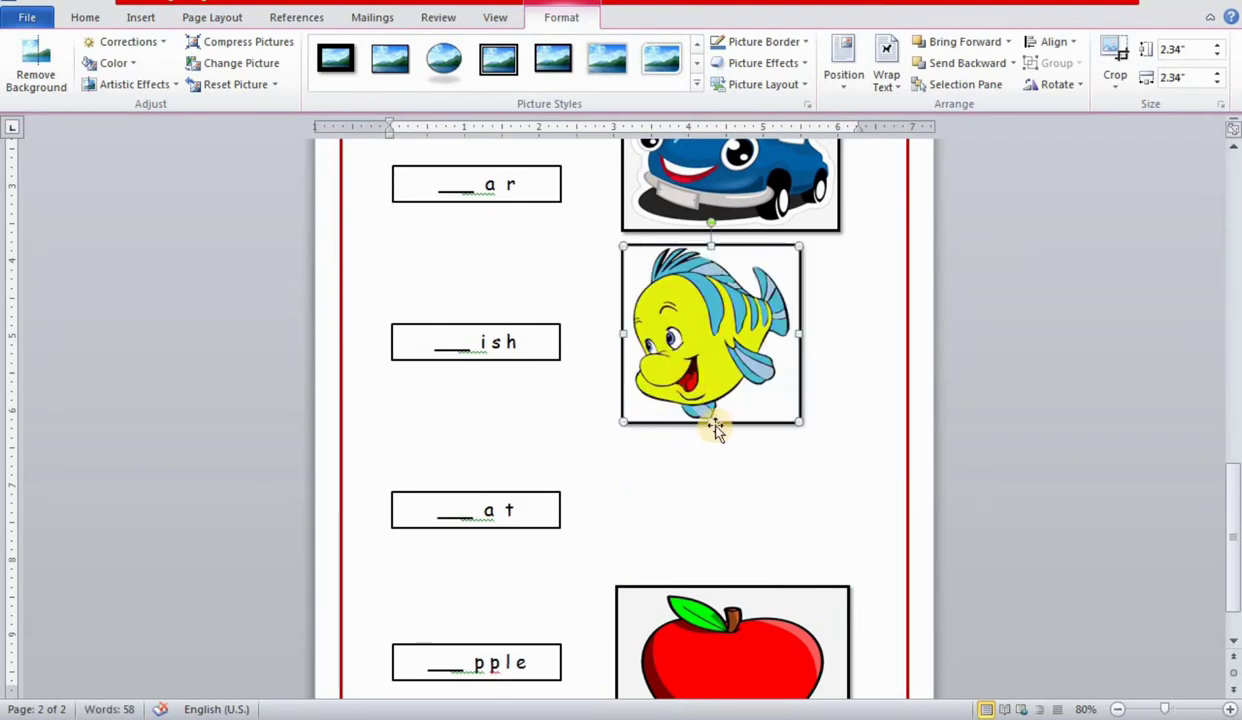
left_click_drag(711, 424, 710, 395)
left_click_drag(797, 322, 835, 319)
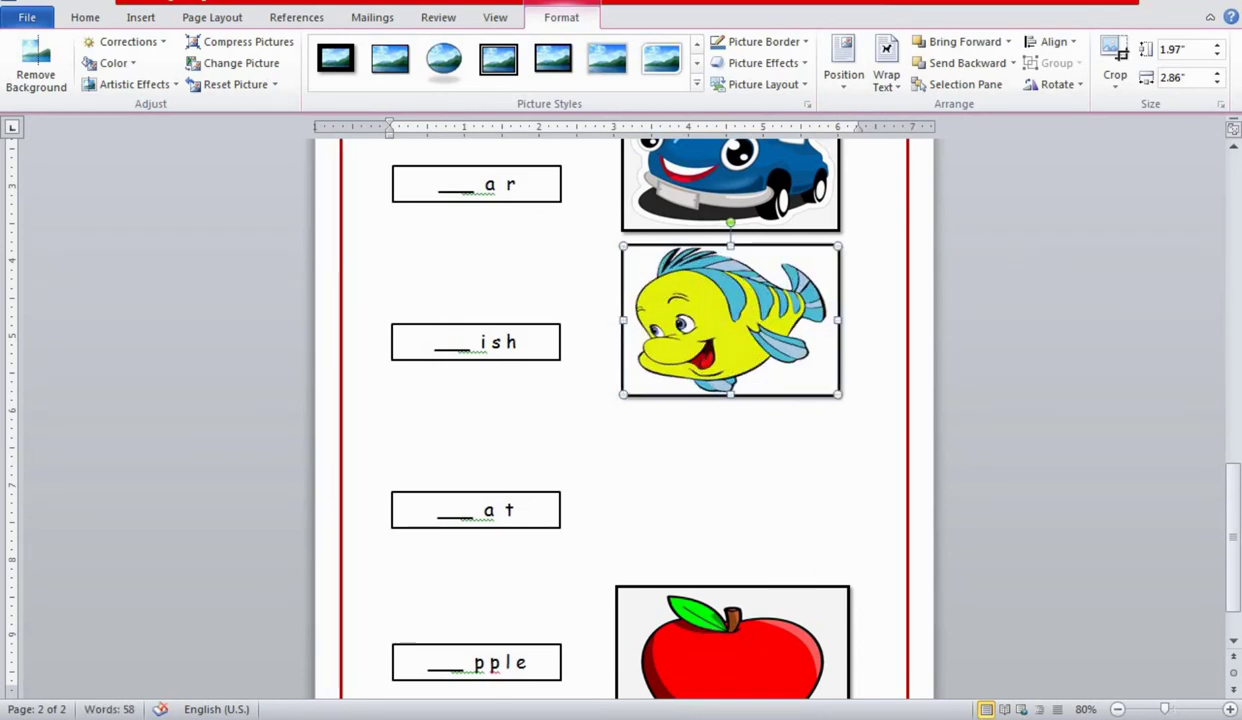
In the 'clipart cat' results, open the ginger striped cat (1969 × 1937) and bring up its image options
key("alt+Tab")
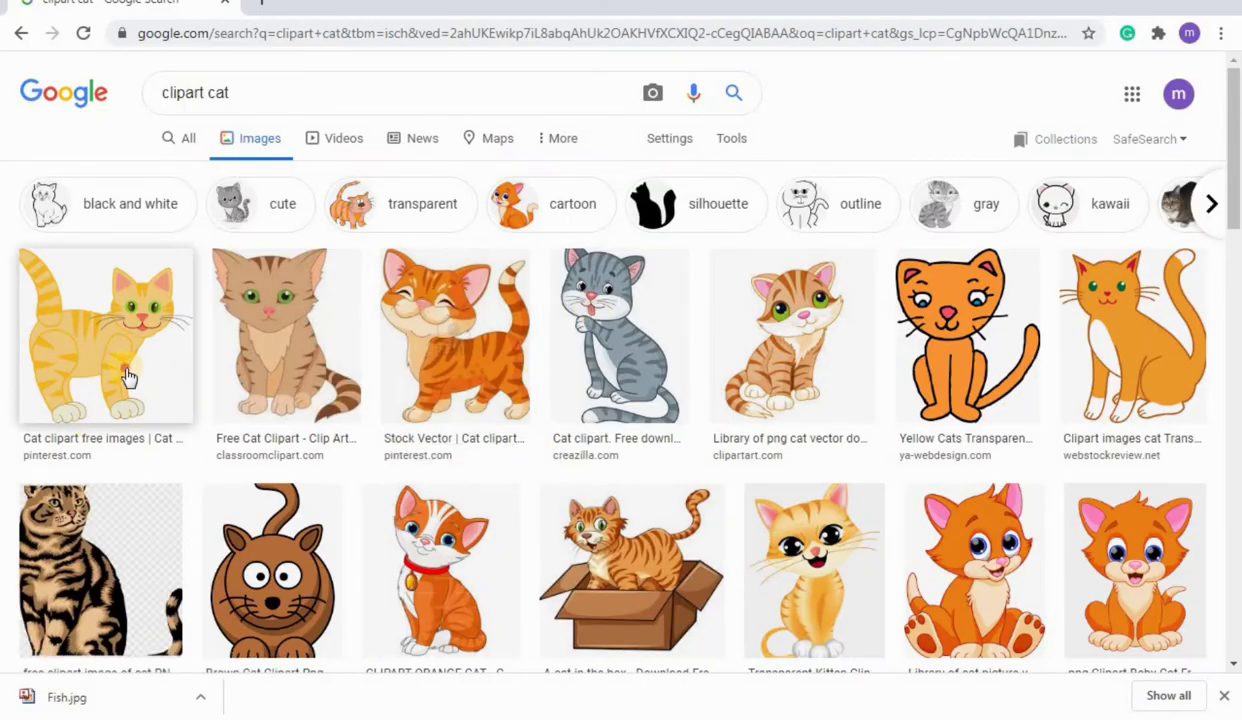
left_click(127, 377)
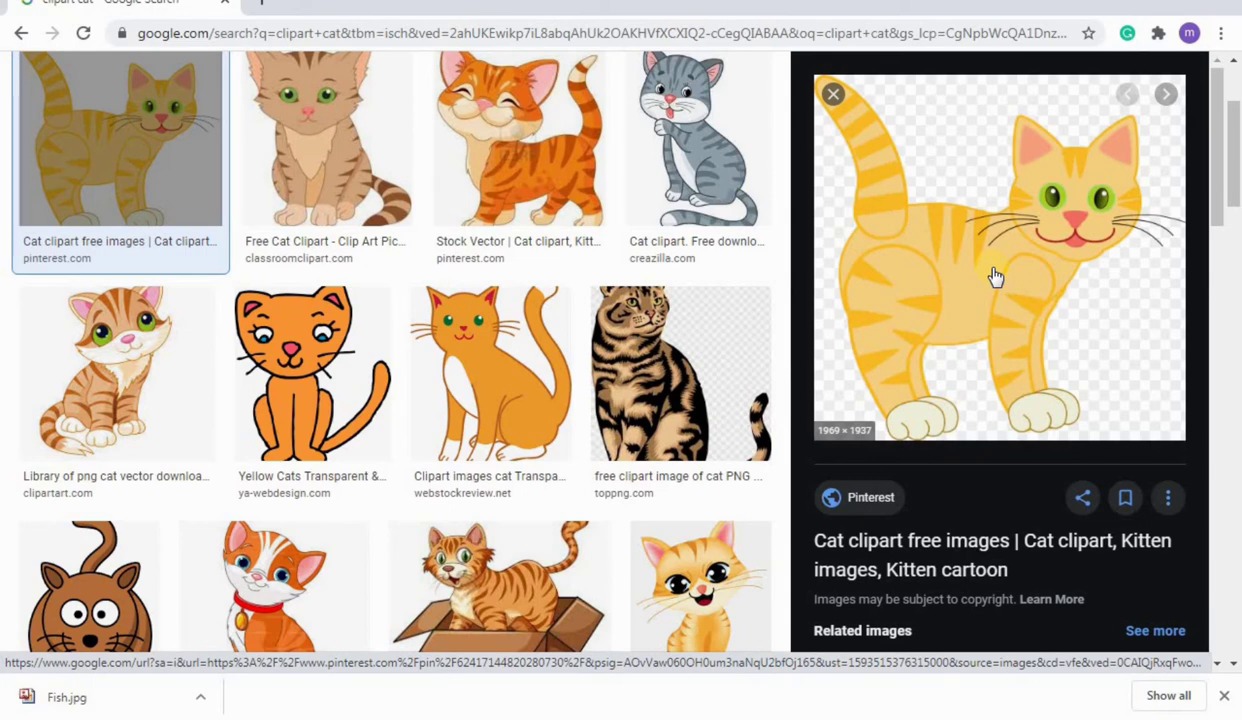
right_click(960, 264)
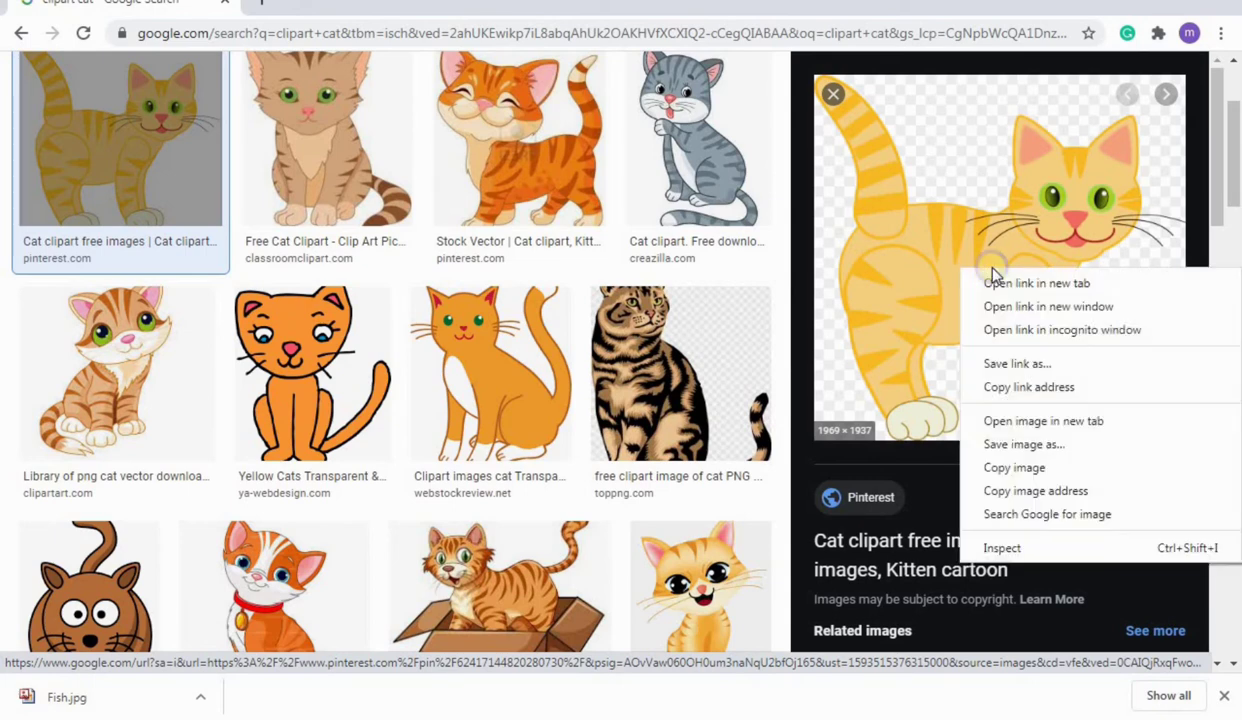
Copy the cat image and set the pasted cat to float in front of text
left_click(1017, 467)
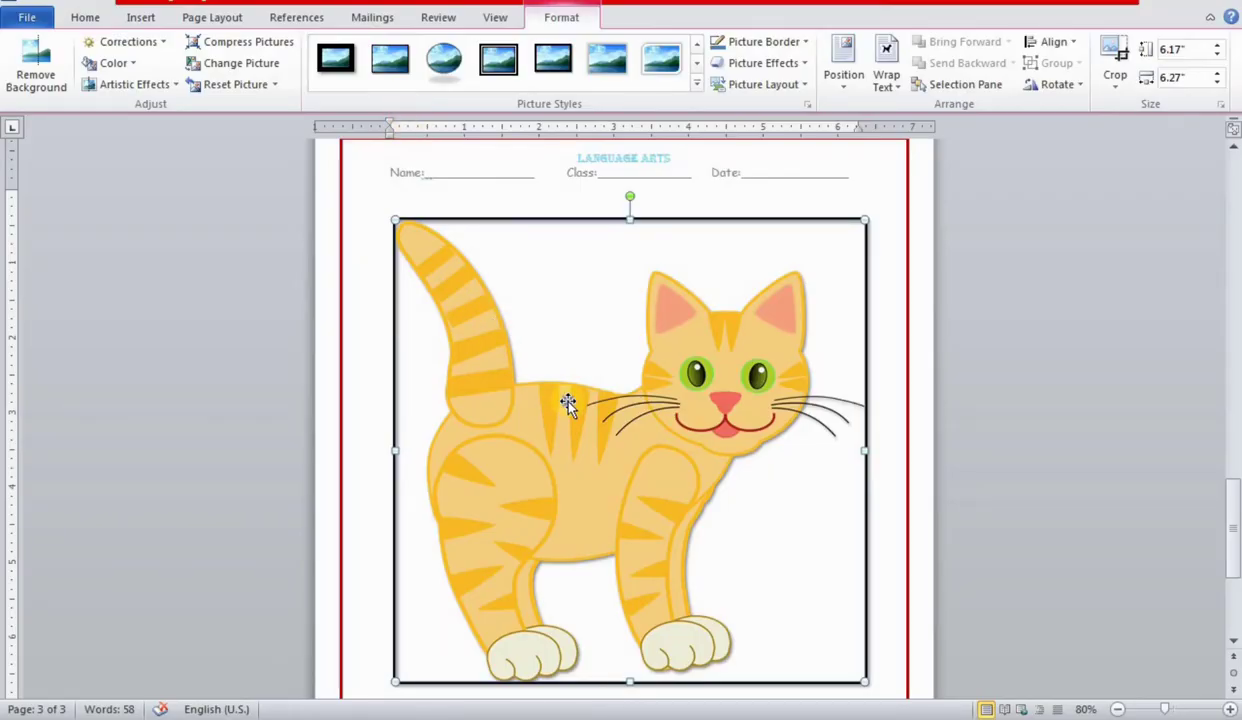
right_click(567, 403)
left_click(686, 352)
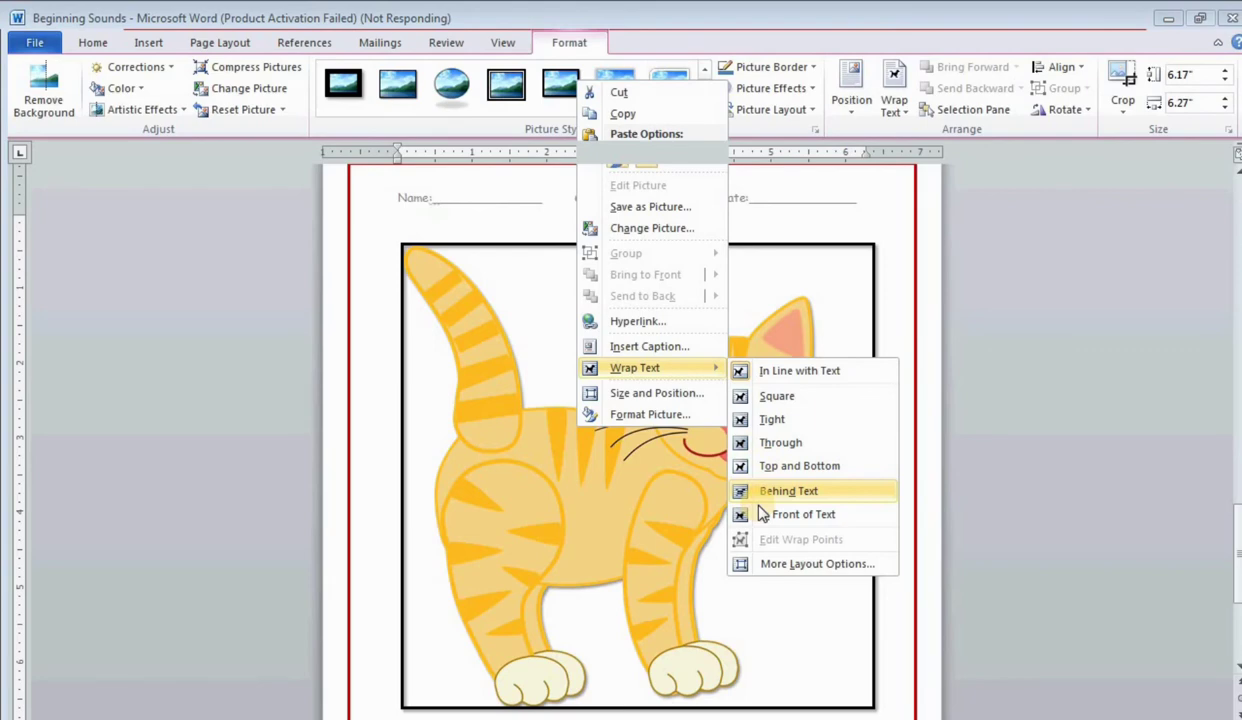
left_click(768, 514)
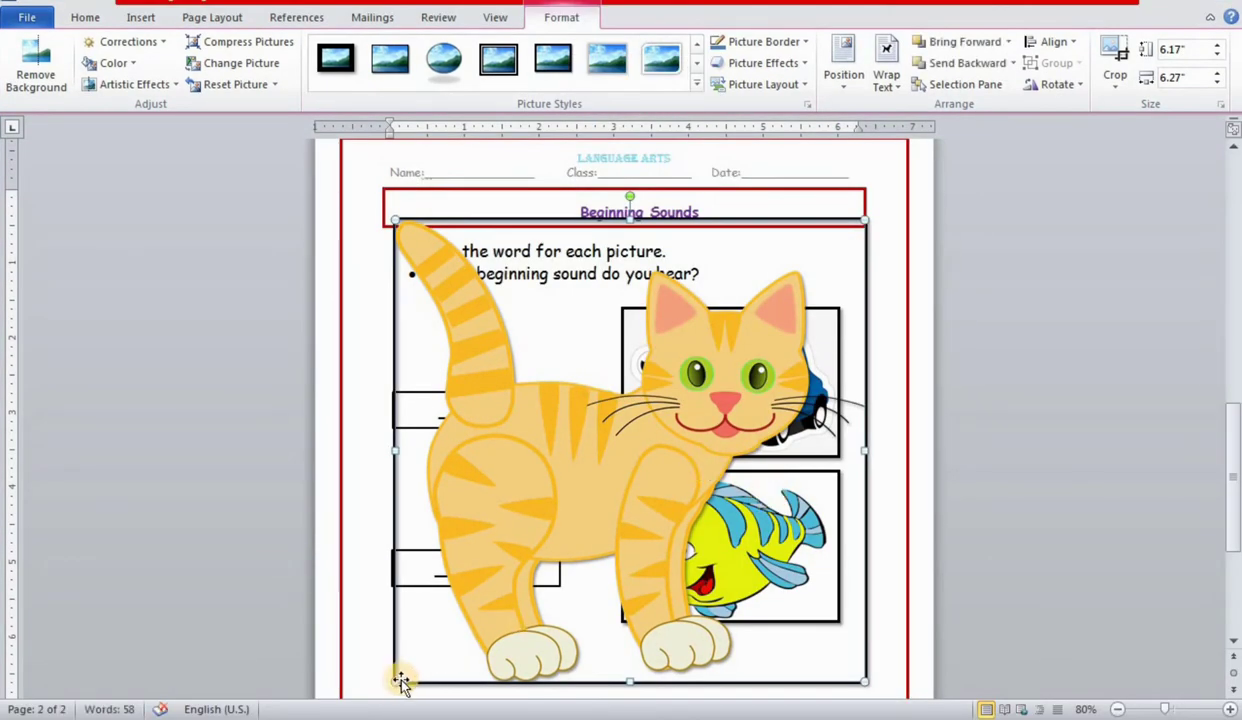
Shrink the cat, place it beside the '_ a t' box, and stretch it to 1.97" by 3.07"
left_click_drag(397, 679, 703, 430)
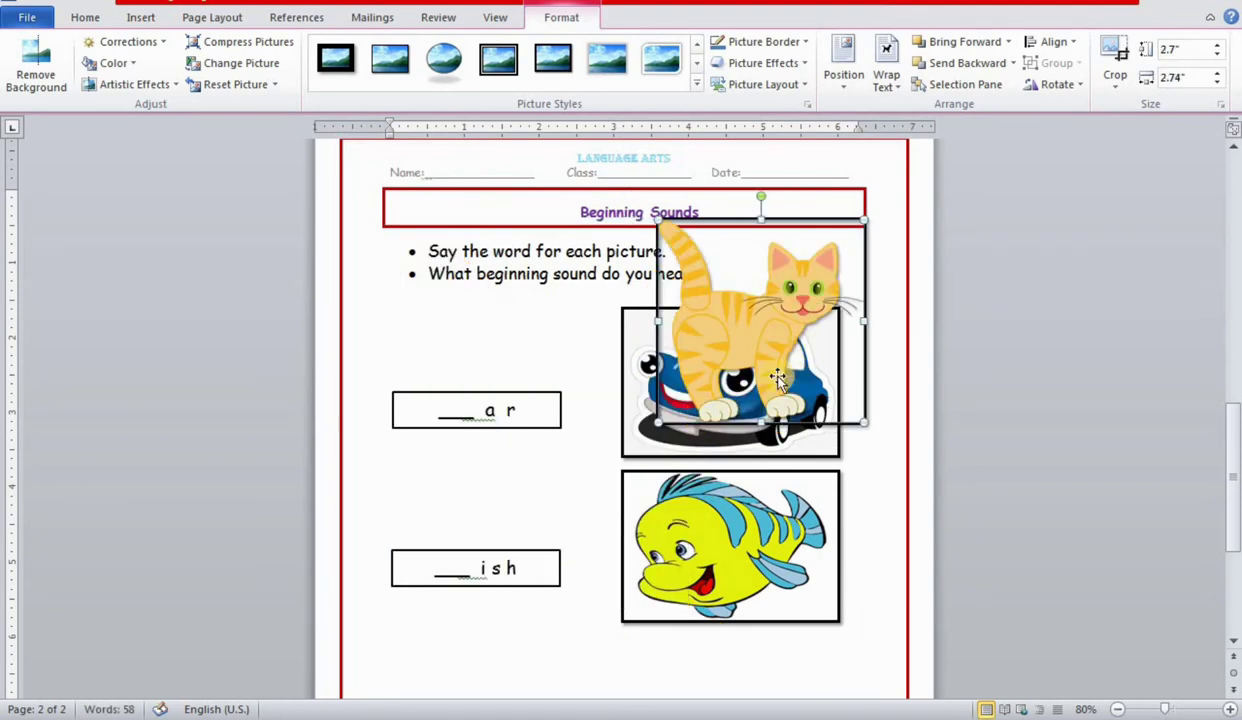
left_click_drag(1235, 447, 1235, 482)
left_click_drag(773, 224, 751, 598)
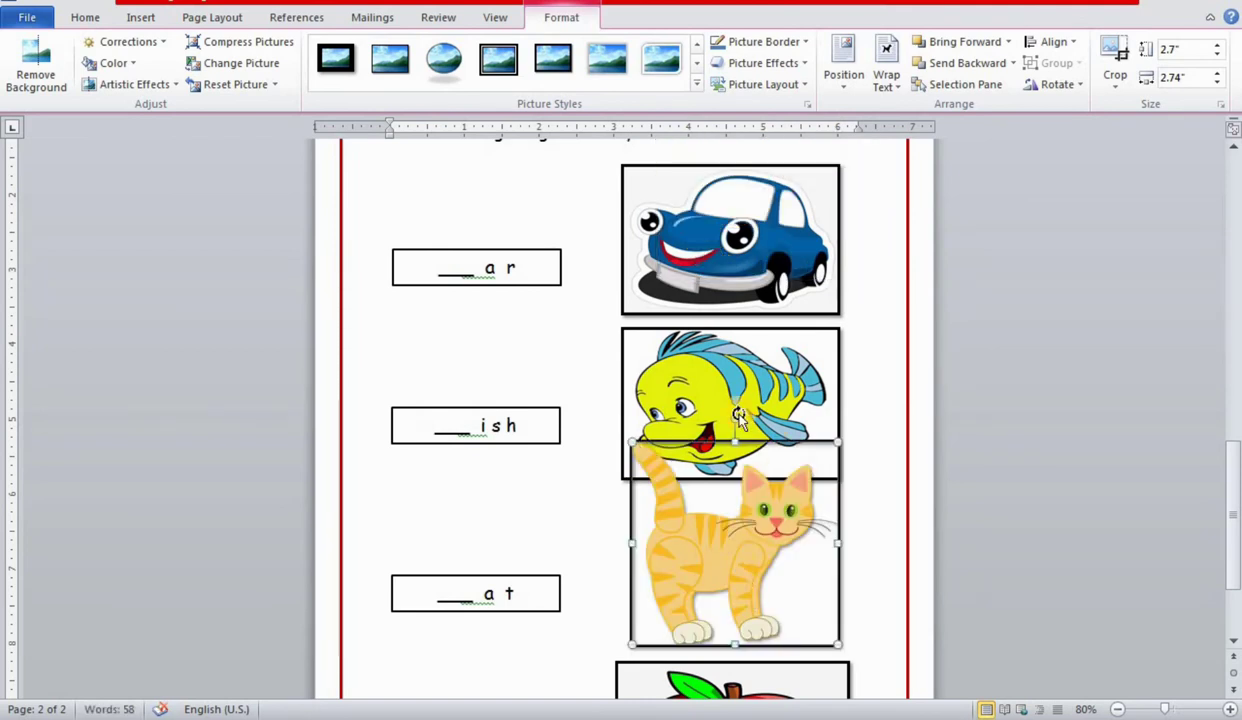
left_click_drag(733, 440, 733, 497)
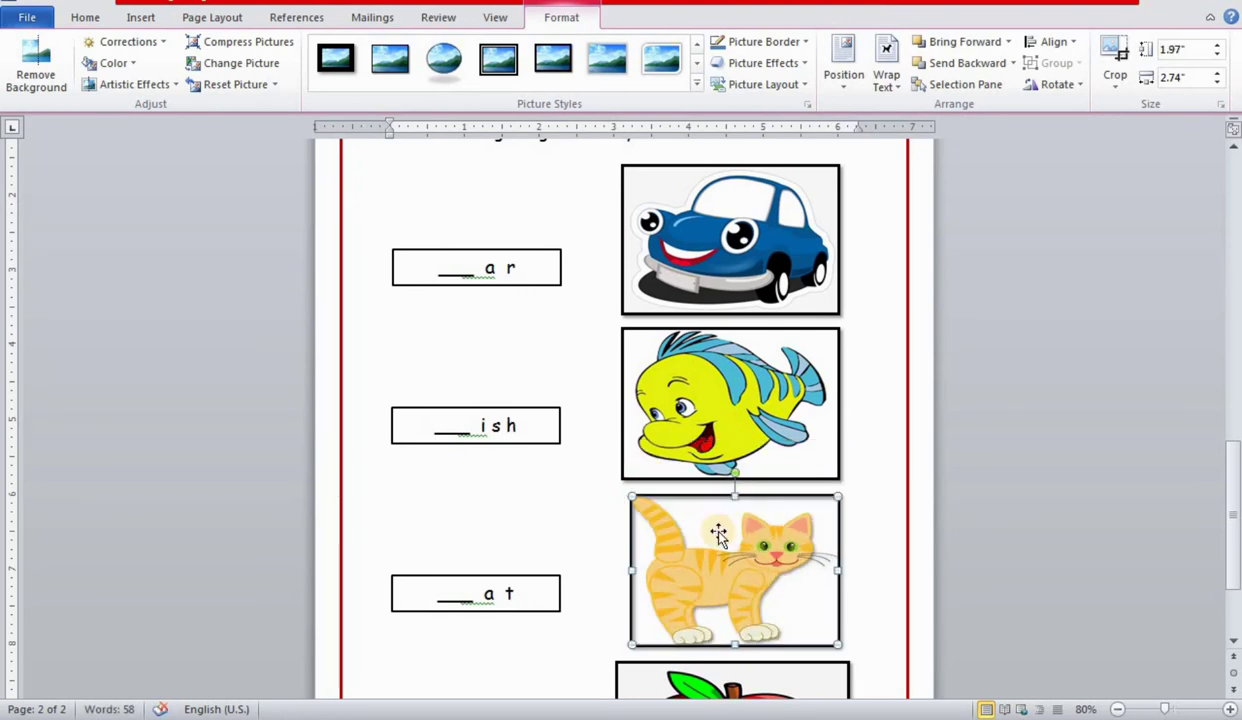
mouse_move(630, 570)
left_mouse_down()
mouse_move(621, 584)
mouse_move(615, 573)
left_mouse_up()
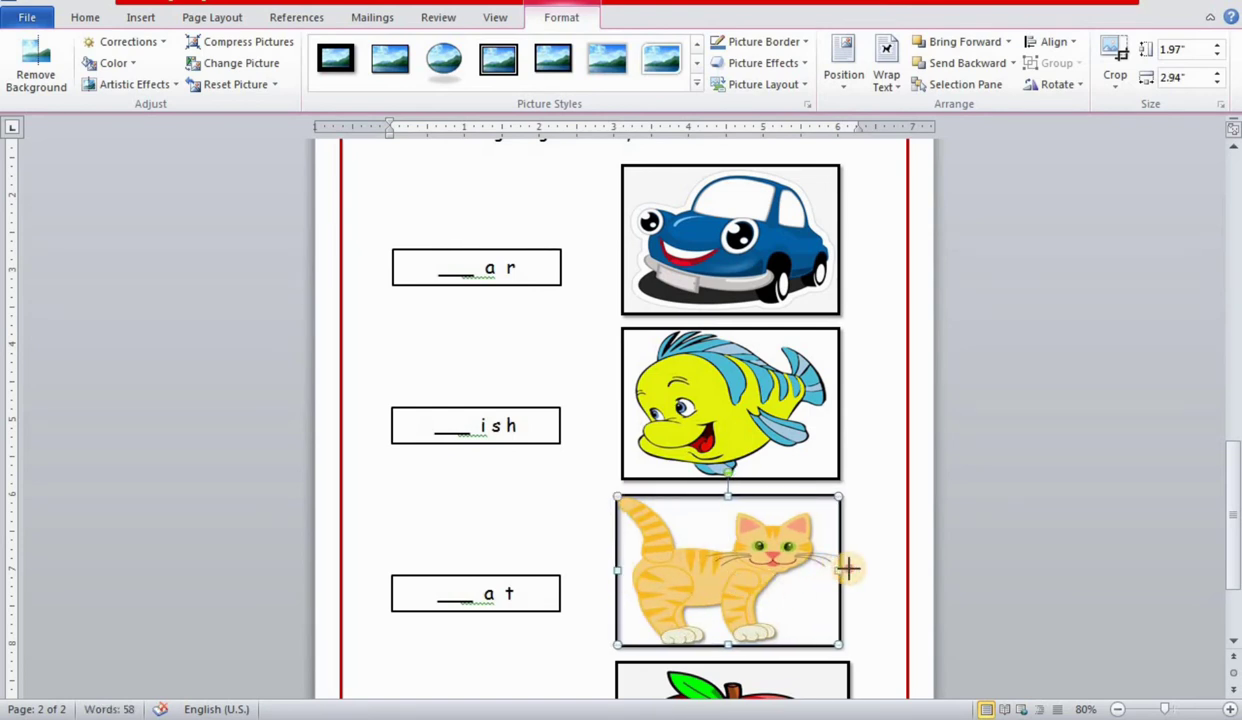
left_click_drag(848, 570, 858, 573)
mouse_move(1237, 480)
left_mouse_down()
mouse_move(1237, 543)
mouse_move(1237, 457)
left_mouse_up()
Give the '_ a r' box a red outline with 3 pt weight
left_click(393, 355)
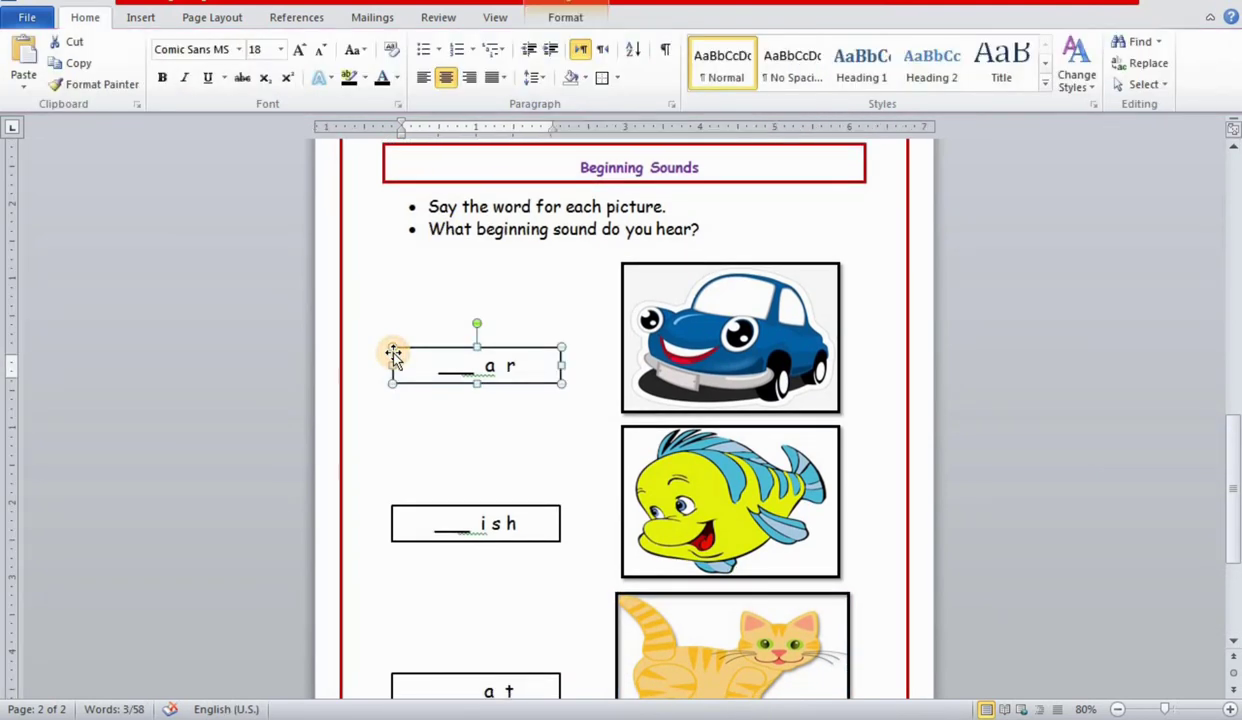
left_click(441, 367)
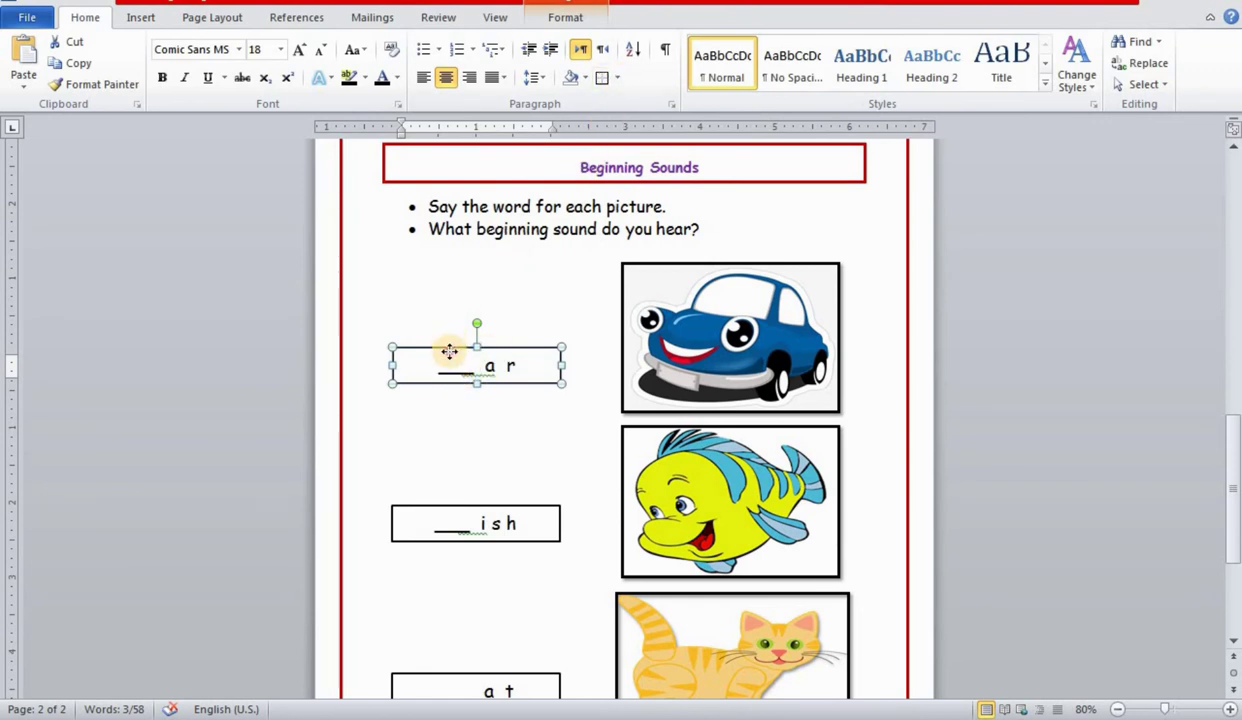
double_click(449, 355)
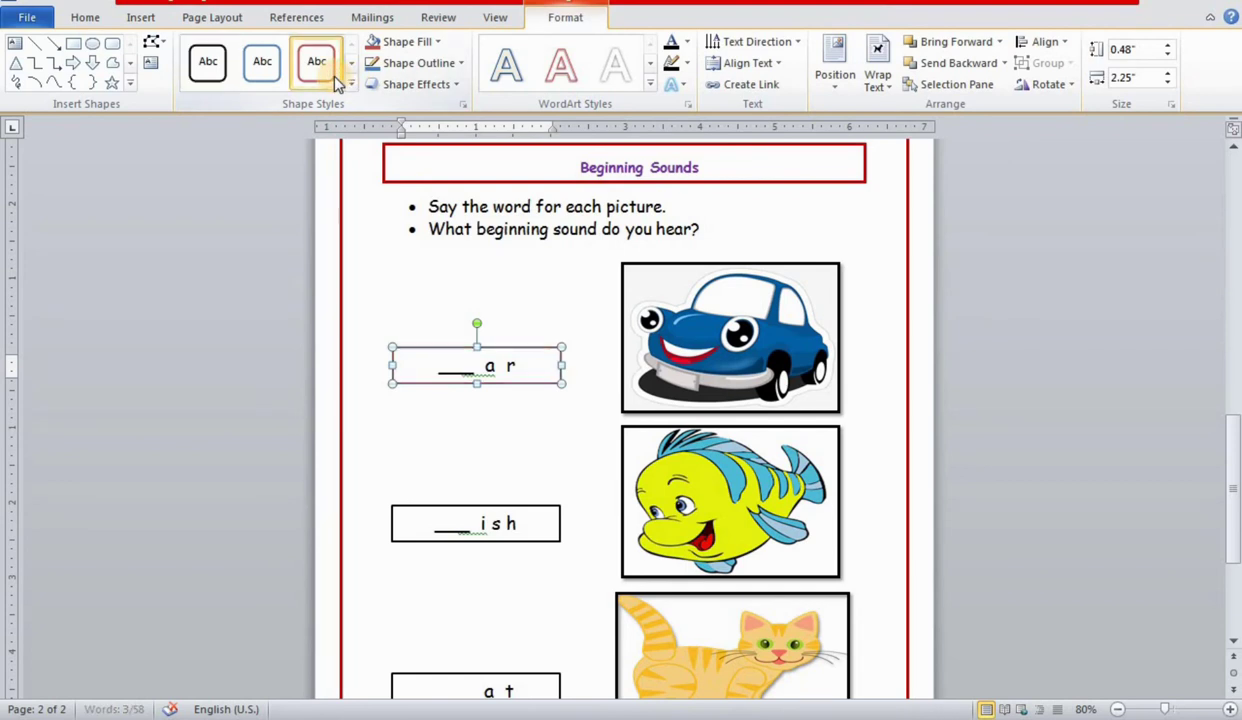
left_click(444, 62)
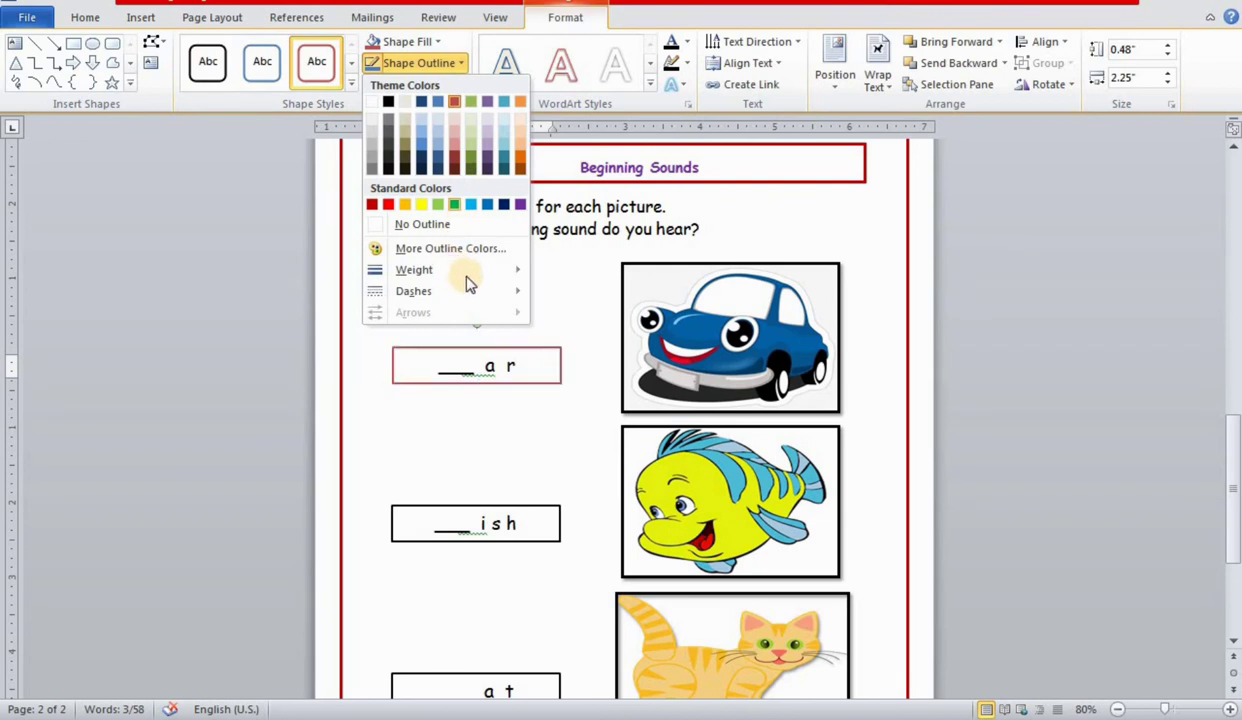
mouse_move(515, 275)
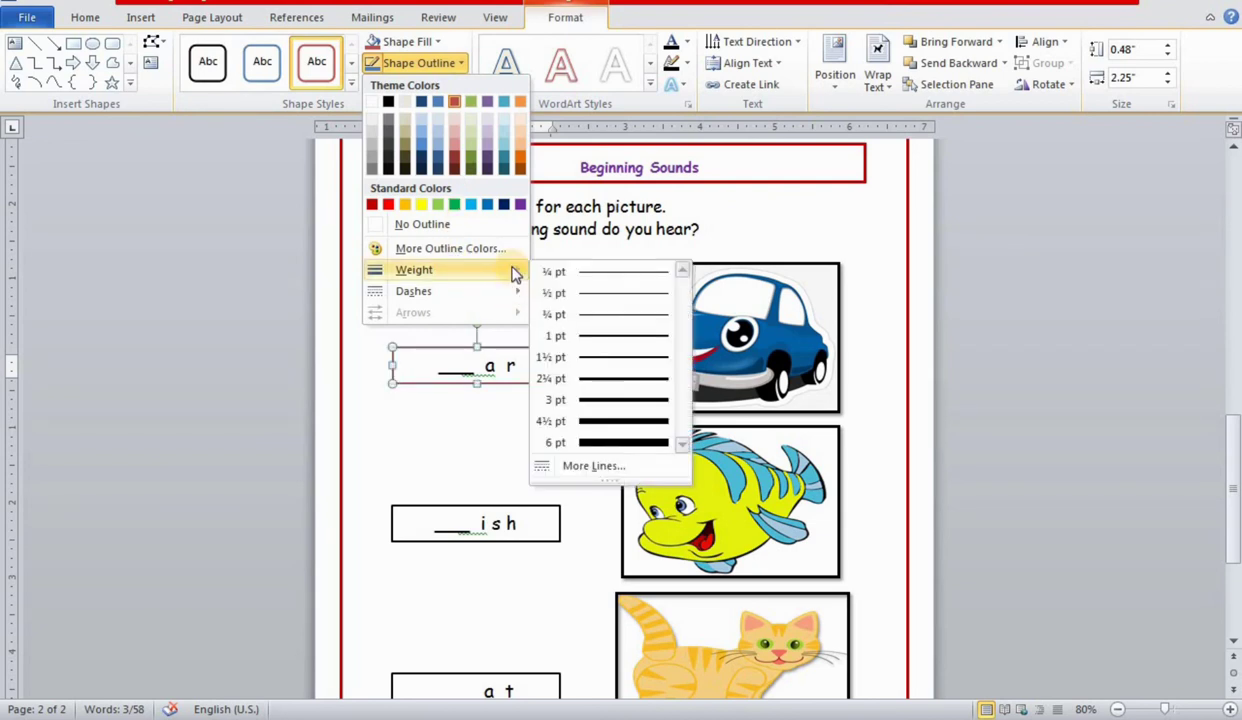
left_click(625, 402)
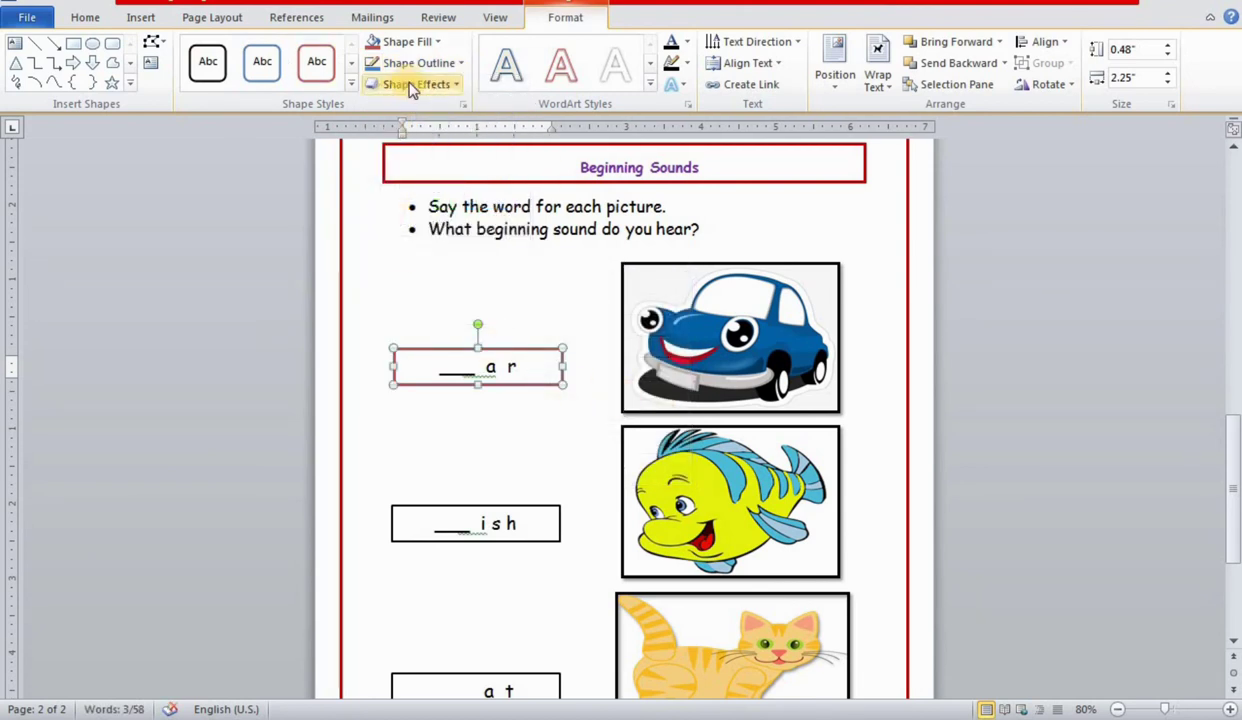
Give the '_ i s h' box a green outline style with 3 pt weight
left_click(487, 507)
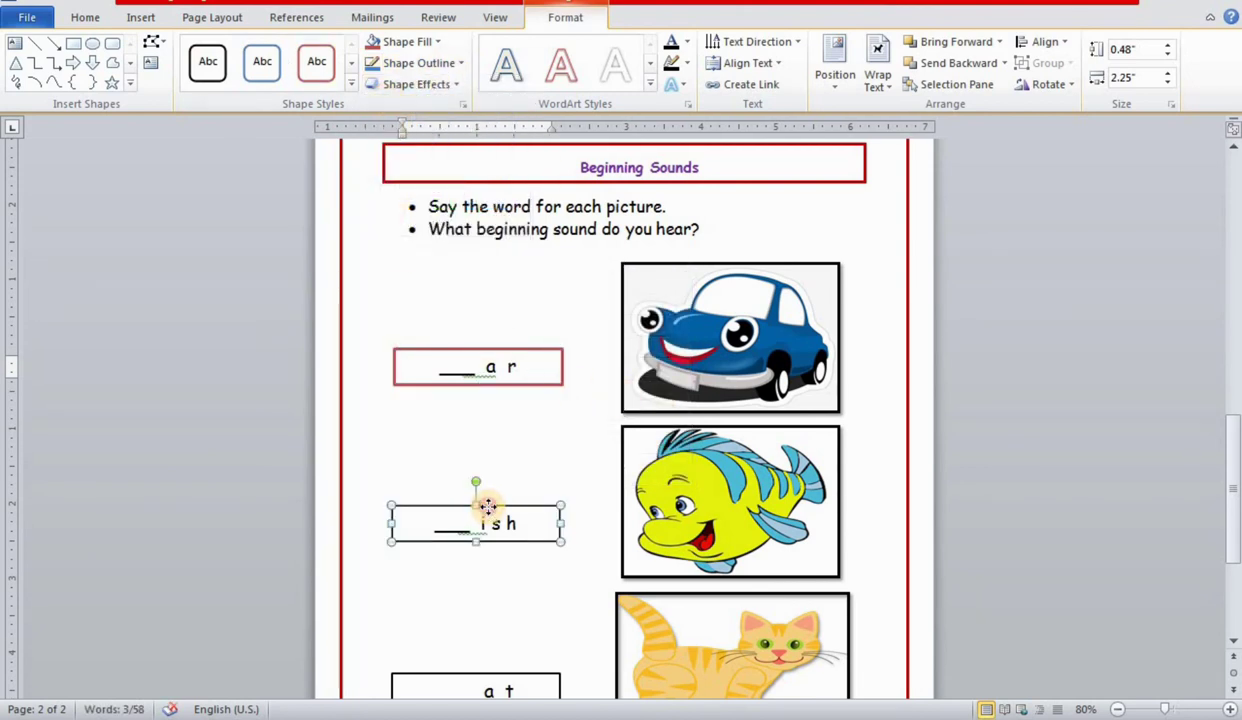
left_click(350, 84)
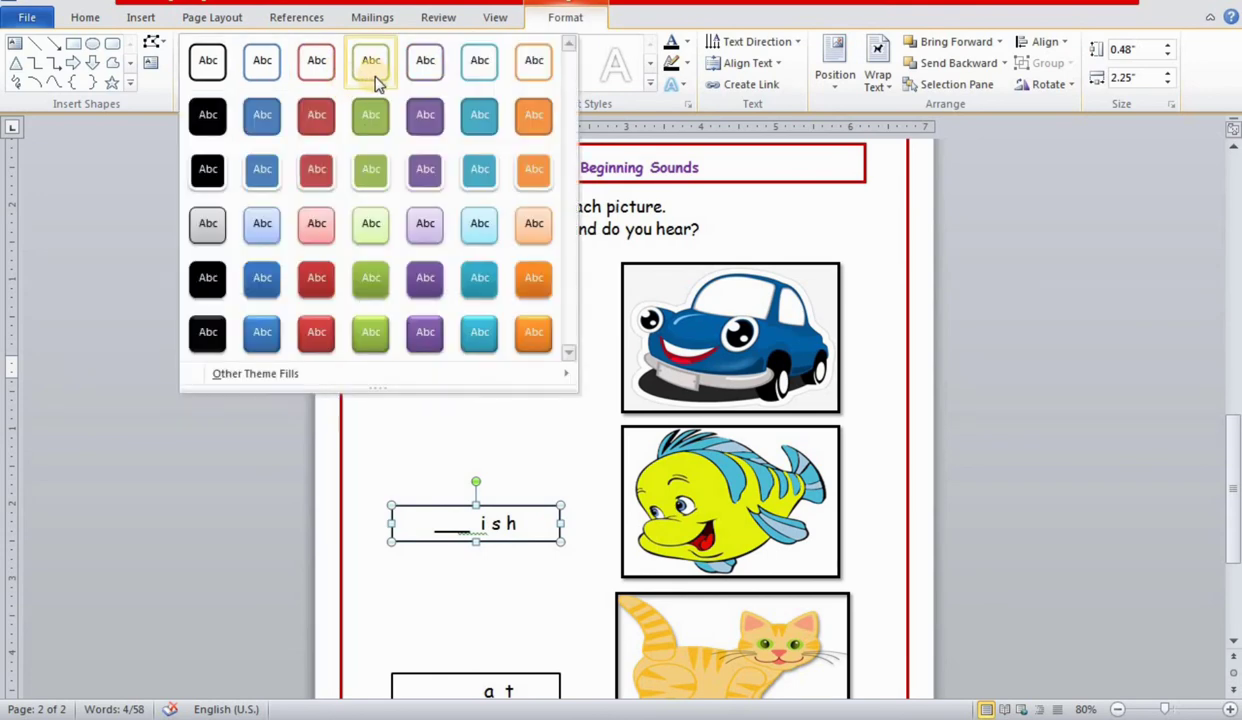
left_click(374, 75)
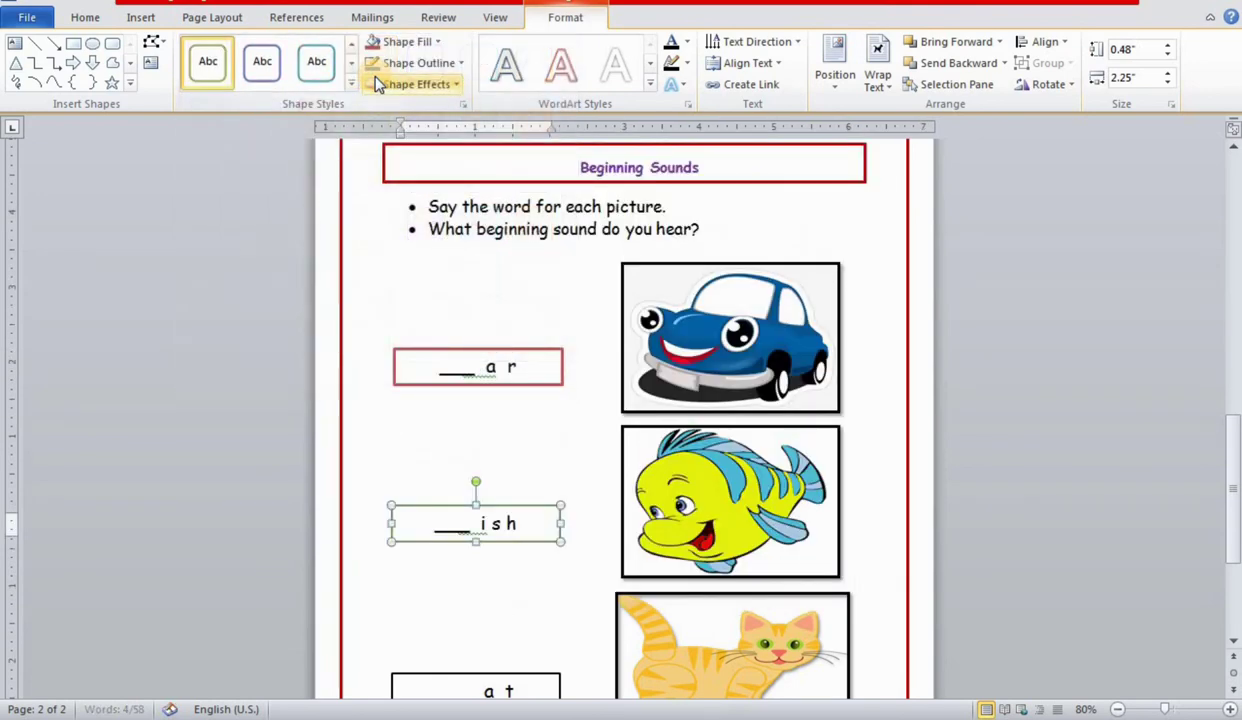
left_click(460, 63)
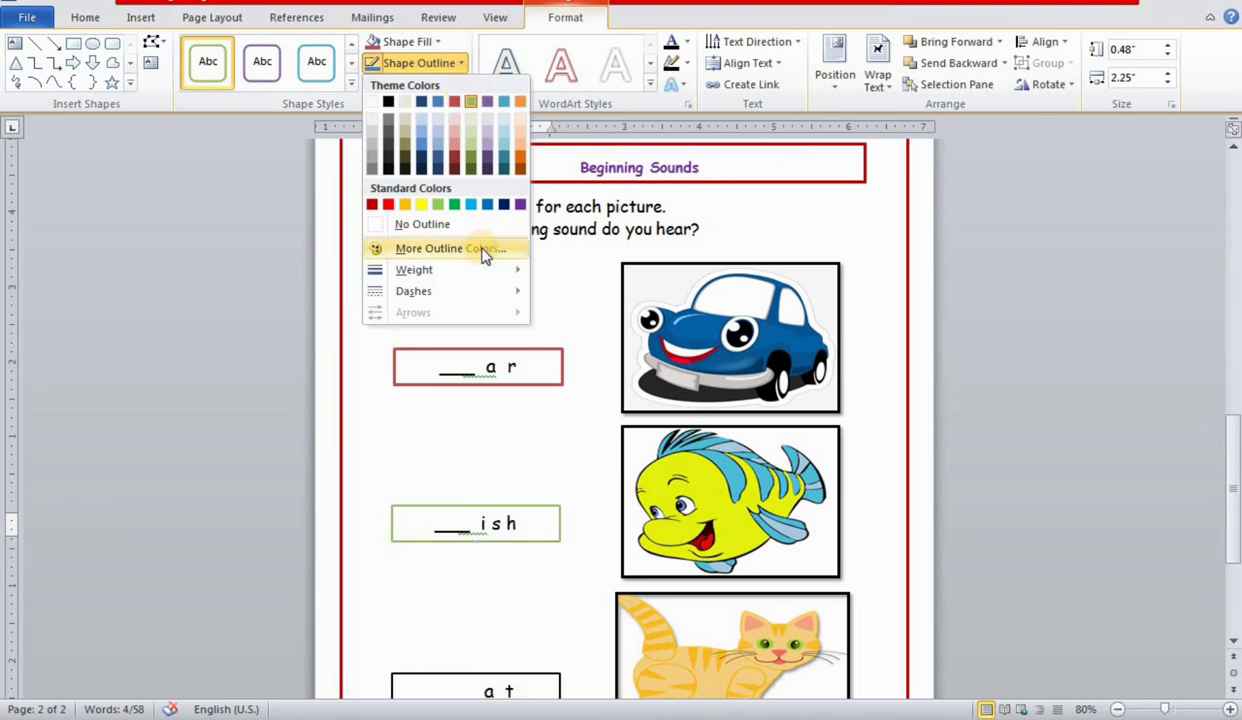
mouse_move(483, 268)
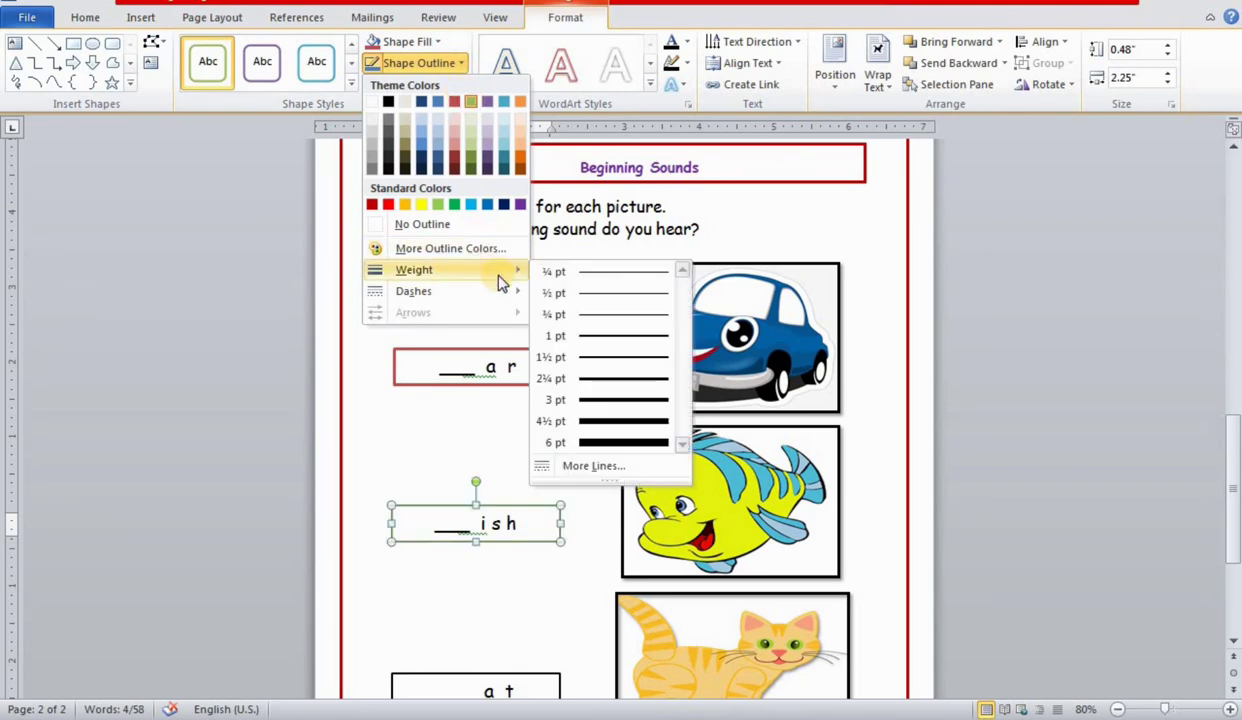
left_click(596, 402)
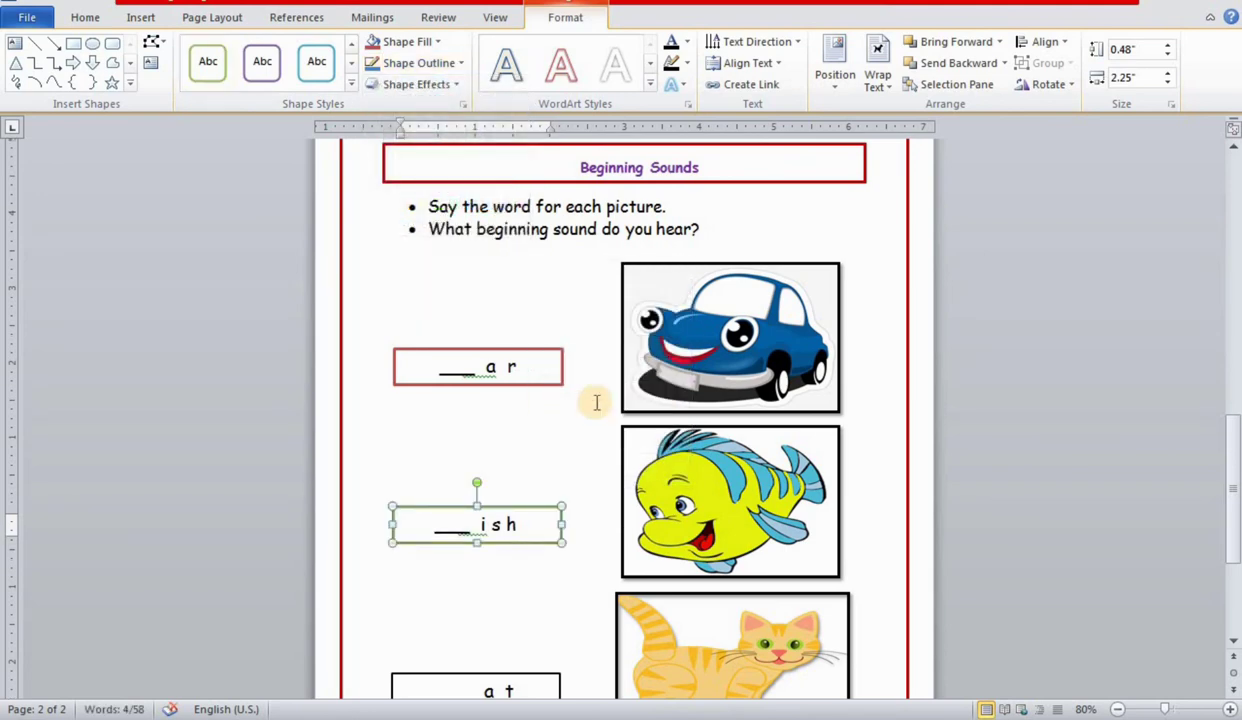
Zoom out to 70% then 60% to view the coloured and black-and-white pages side by side
left_click(596, 402)
scroll(1100, 385, "up", 5)
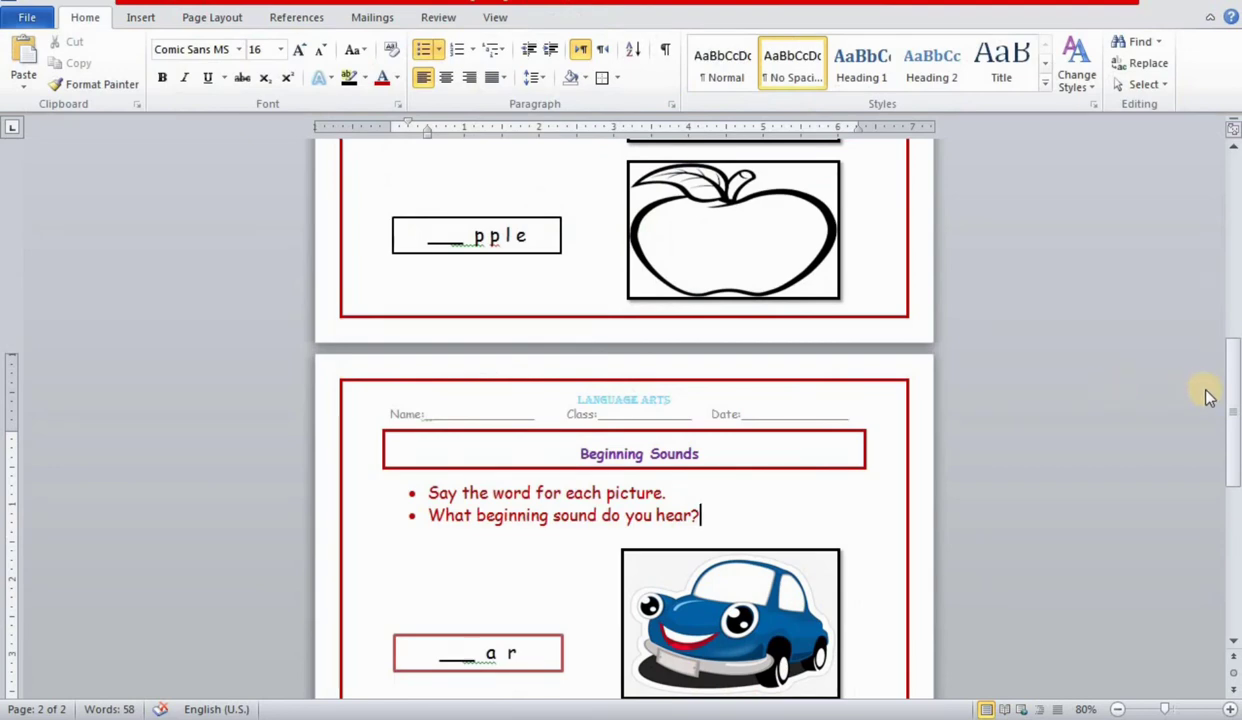
left_click_drag(1228, 404, 1234, 486)
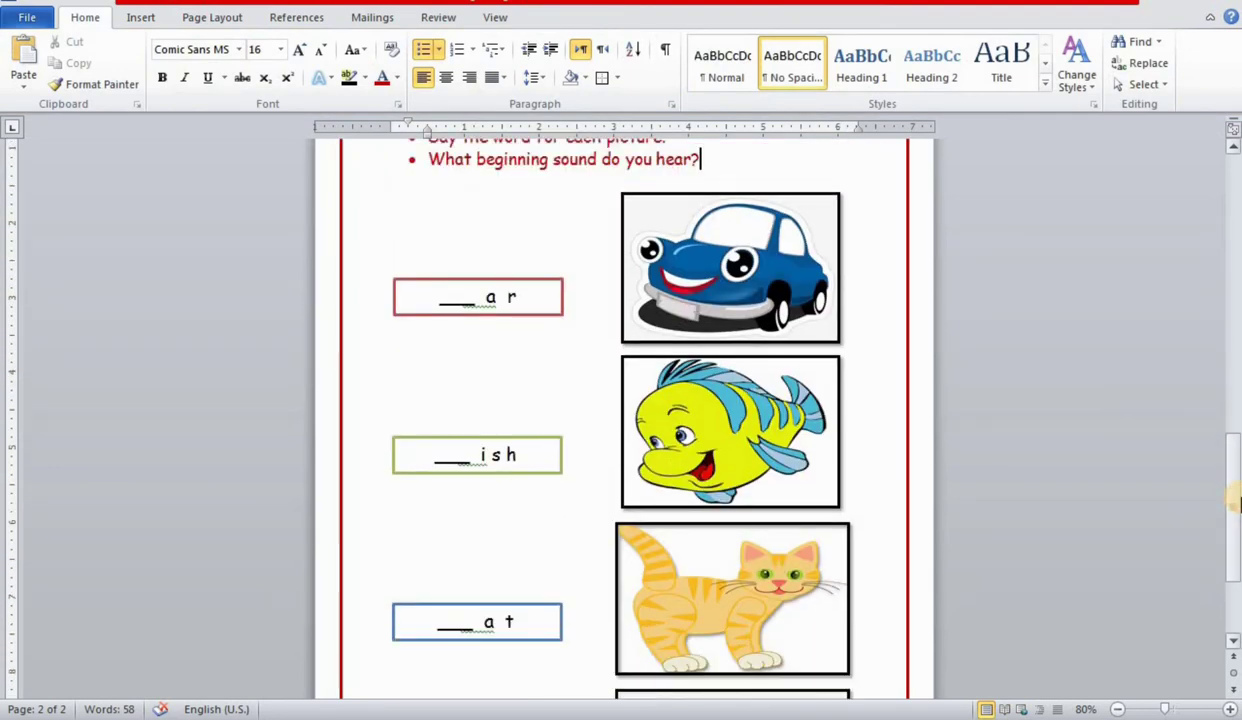
left_click(1118, 709)
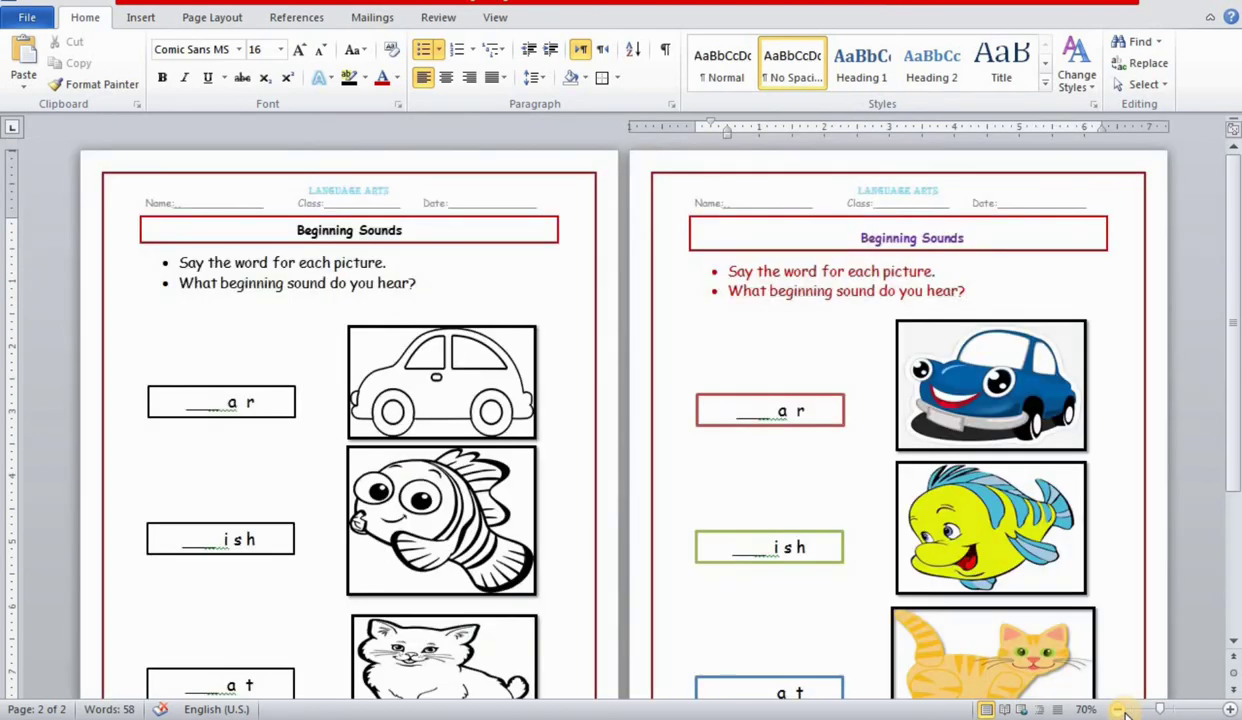
left_click_drag(1232, 348, 1237, 440)
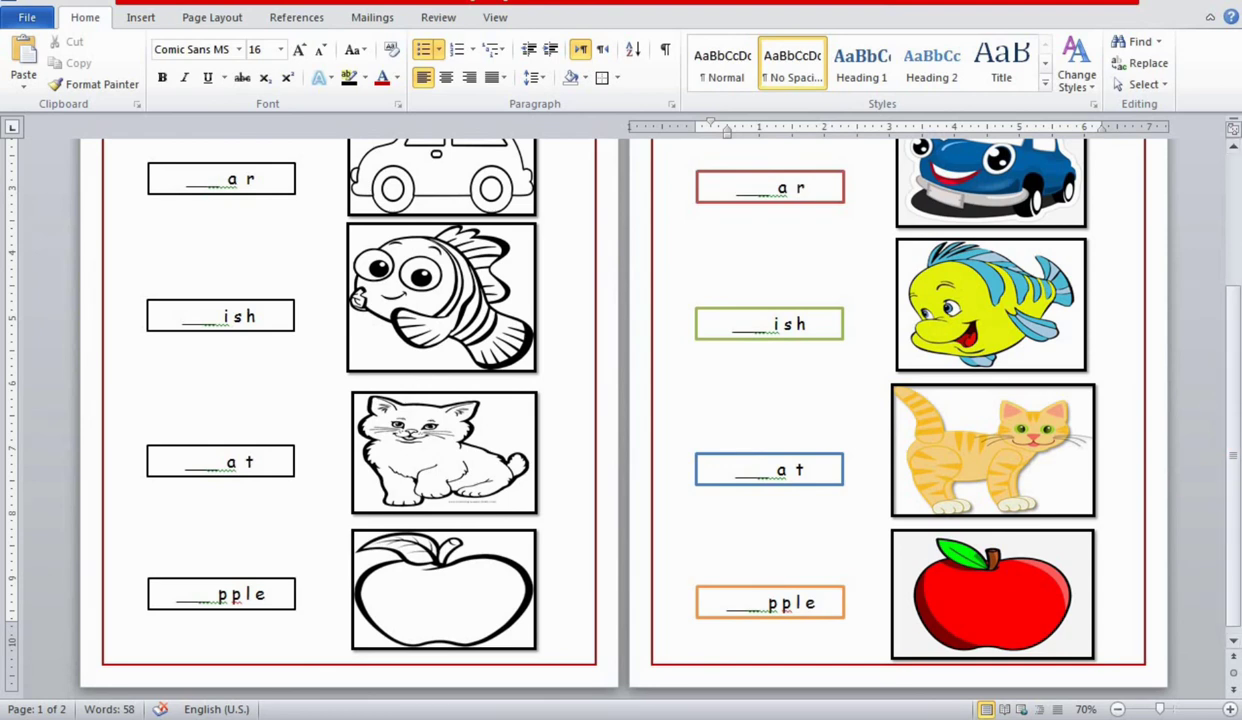
left_click(1117, 711)
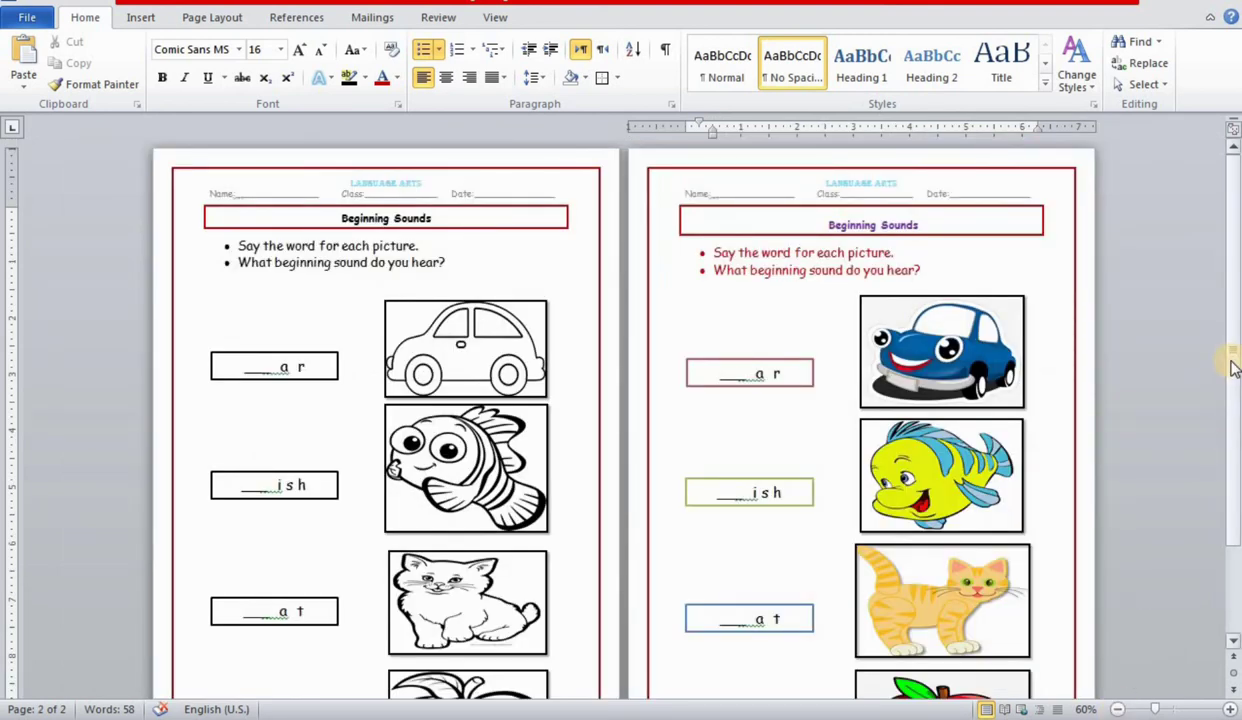
mouse_move(1233, 360)
left_mouse_down()
mouse_move(1233, 405)
mouse_move(1236, 366)
left_mouse_up()
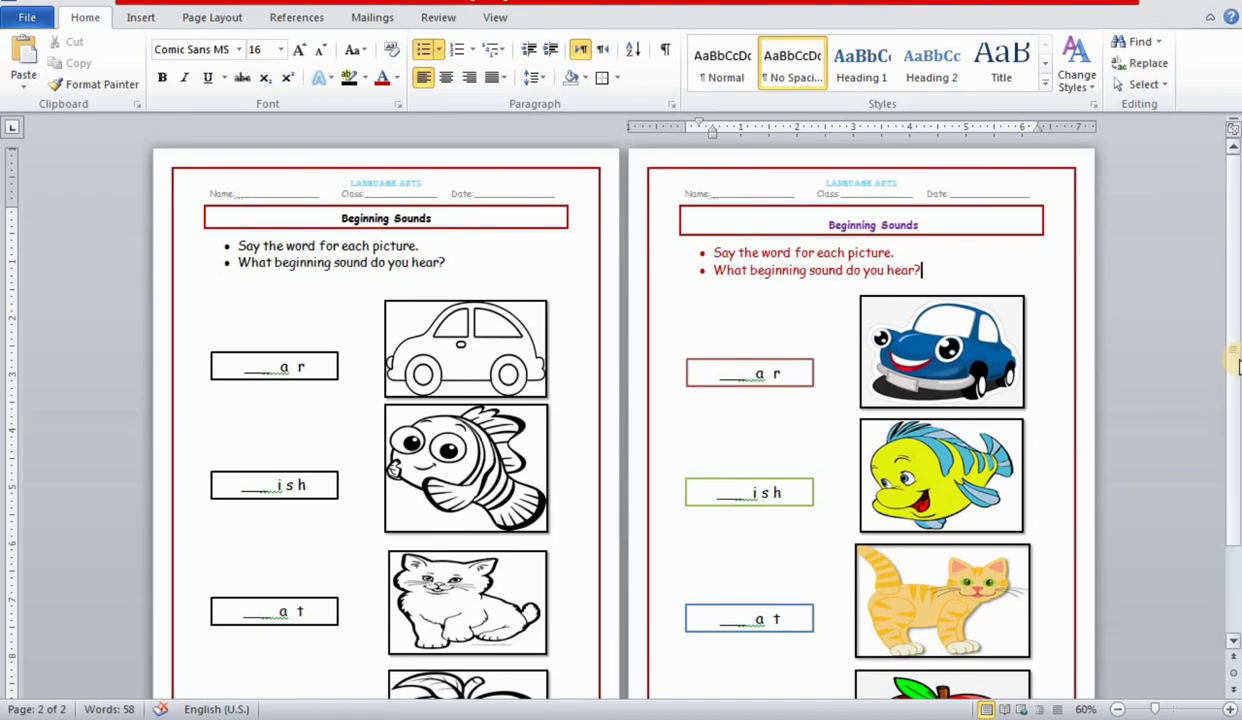